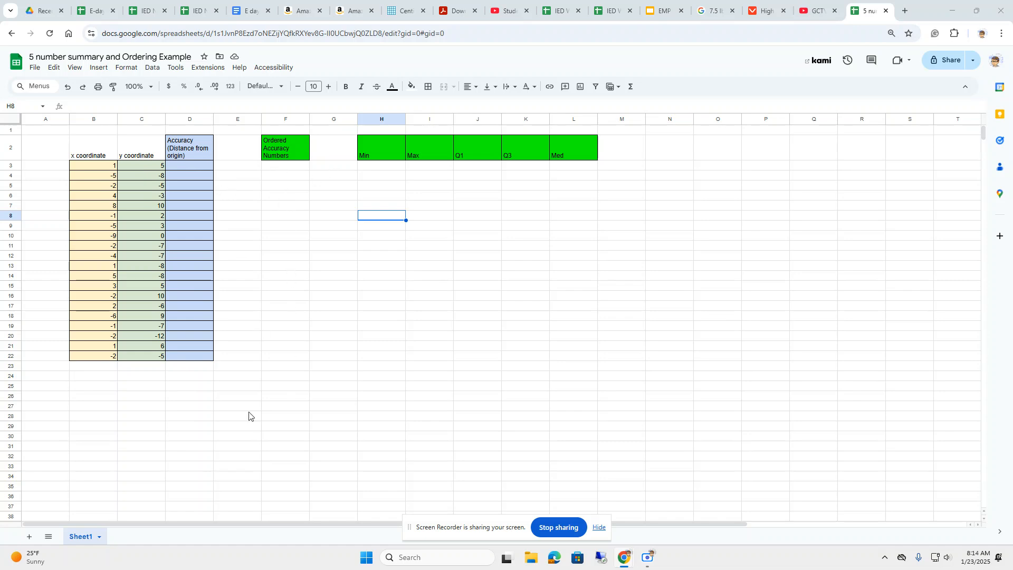
left_click(386, 168)
left_click(411, 168)
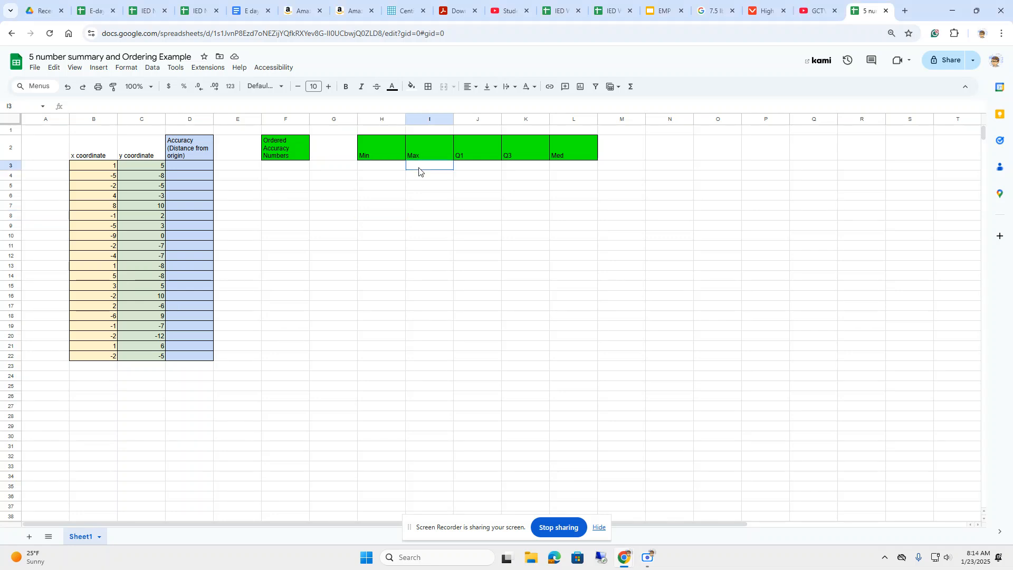
left_click(469, 168)
left_click(526, 166)
left_click(568, 169)
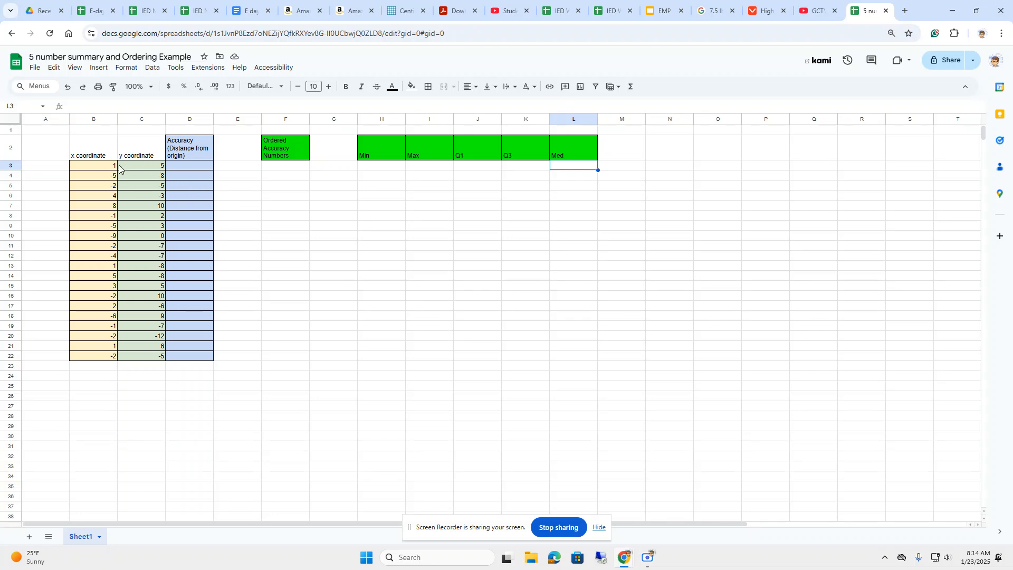
Enter the distance formula =SQRT((B3)^2+(C3)^2) in D3 and accept the suggested autofill down to D22.
left_click(179, 168)
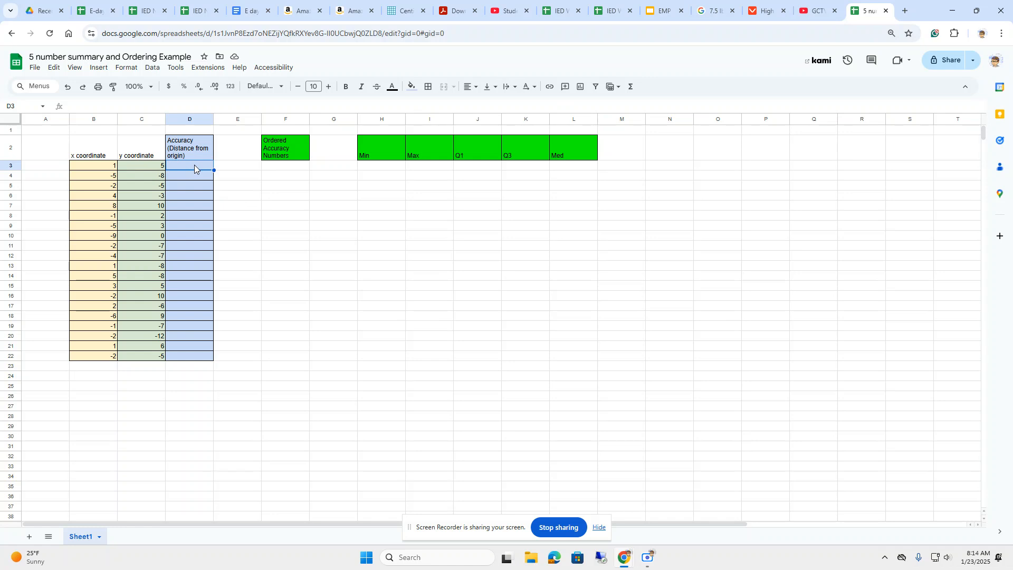
double_click(194, 165)
type("=sqr")
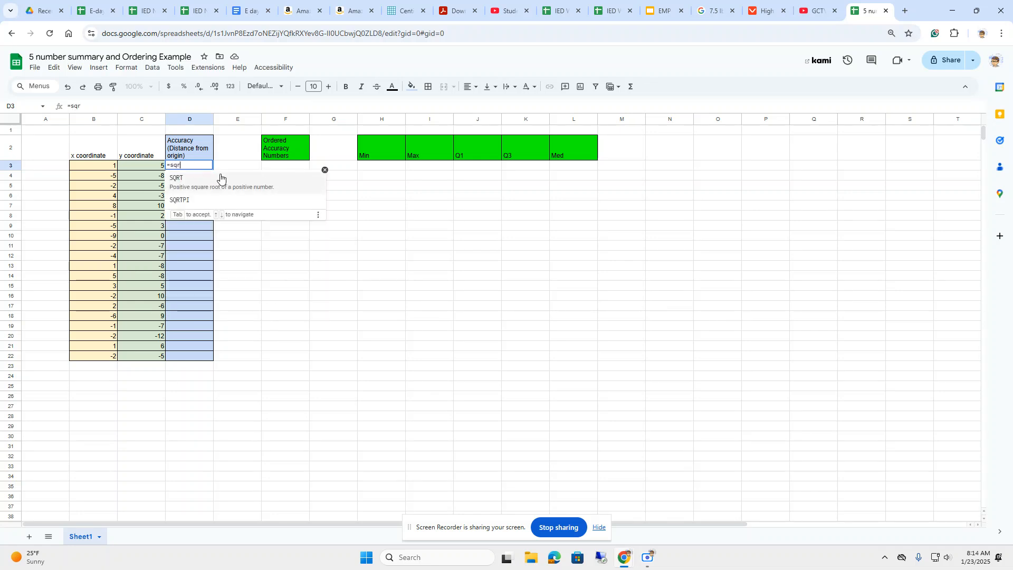
left_click(216, 184)
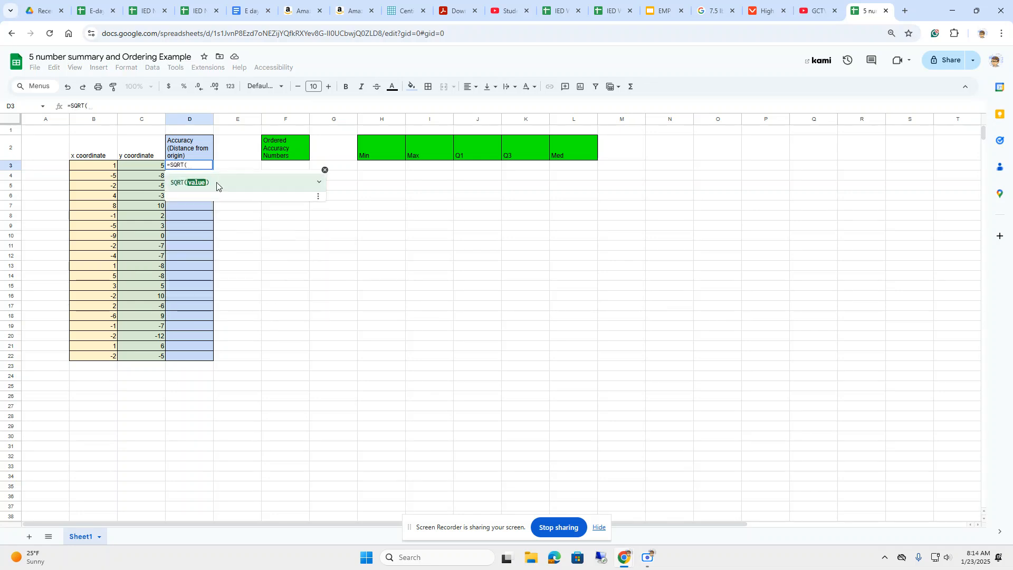
type("(")
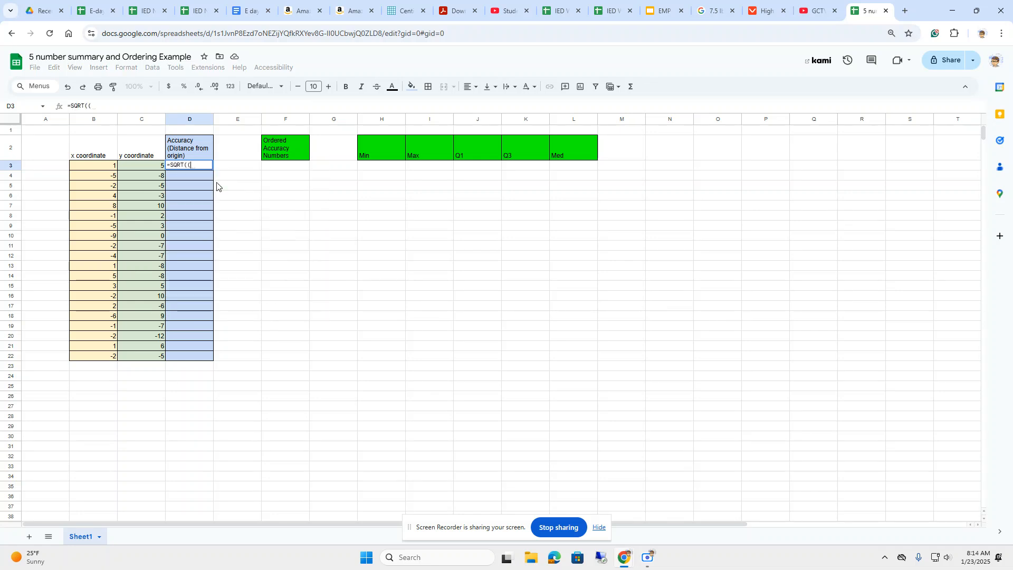
left_click(106, 167)
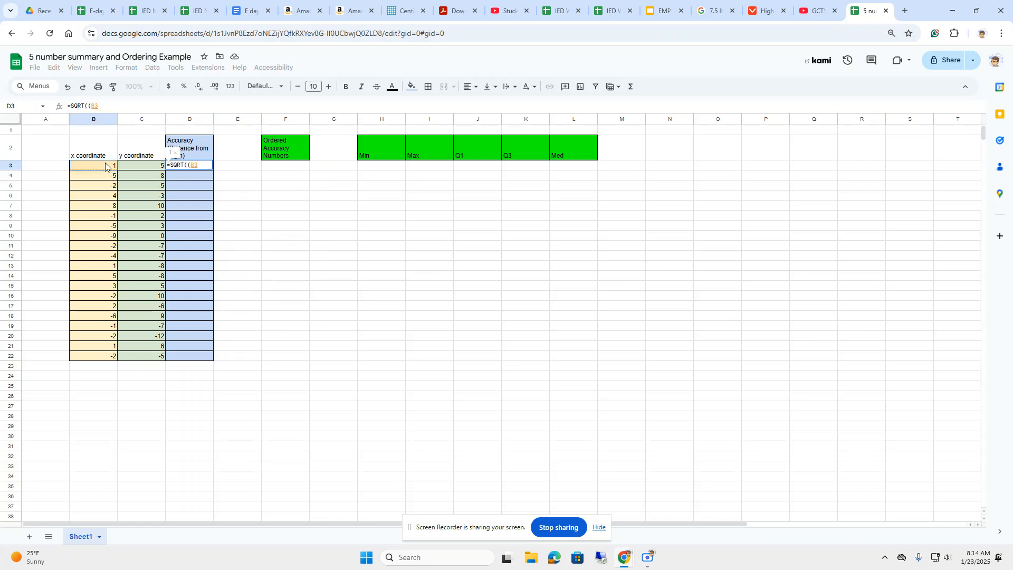
type(")")
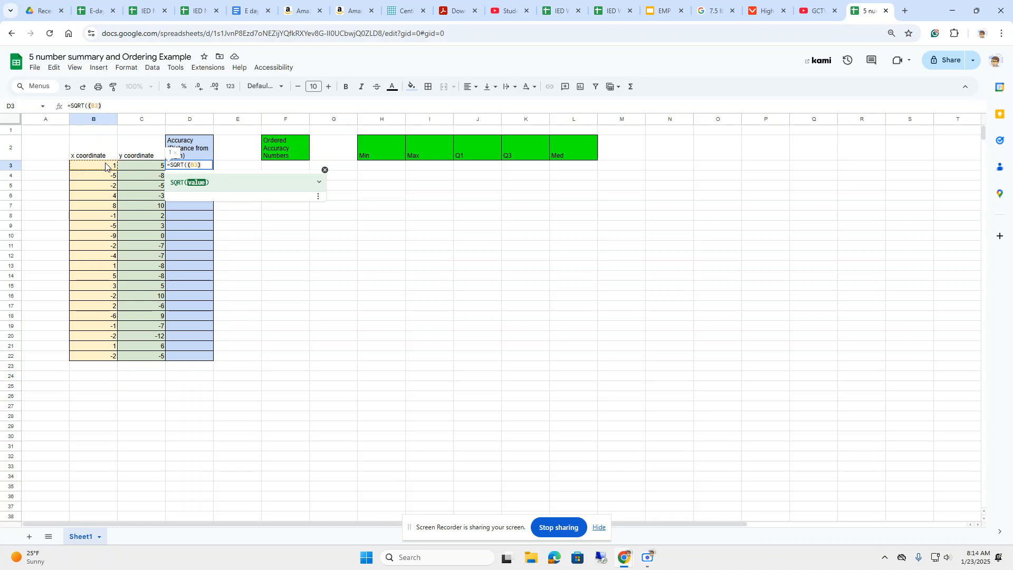
type("@")
key("BackSpace")
type("^2+")
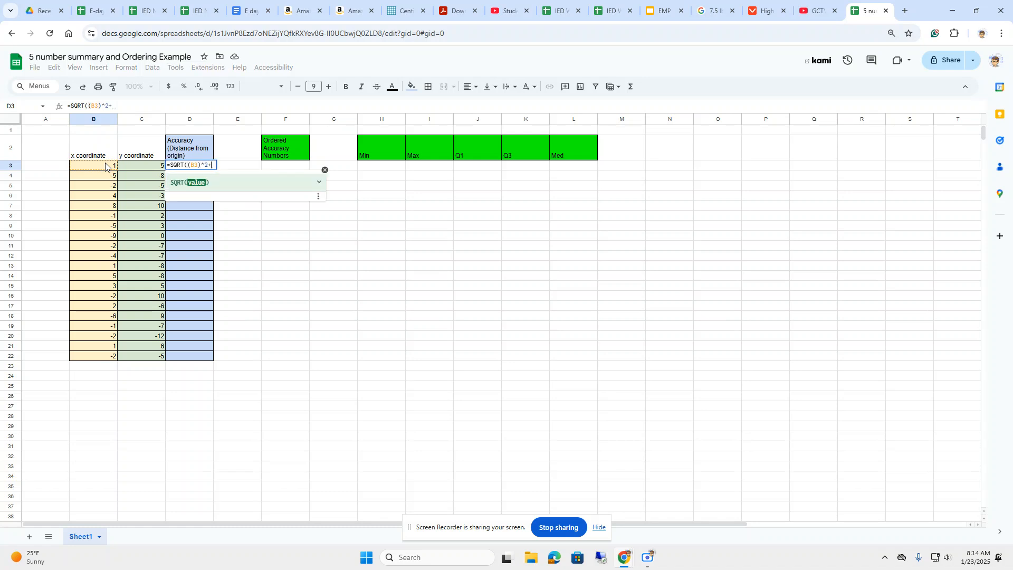
type("(")
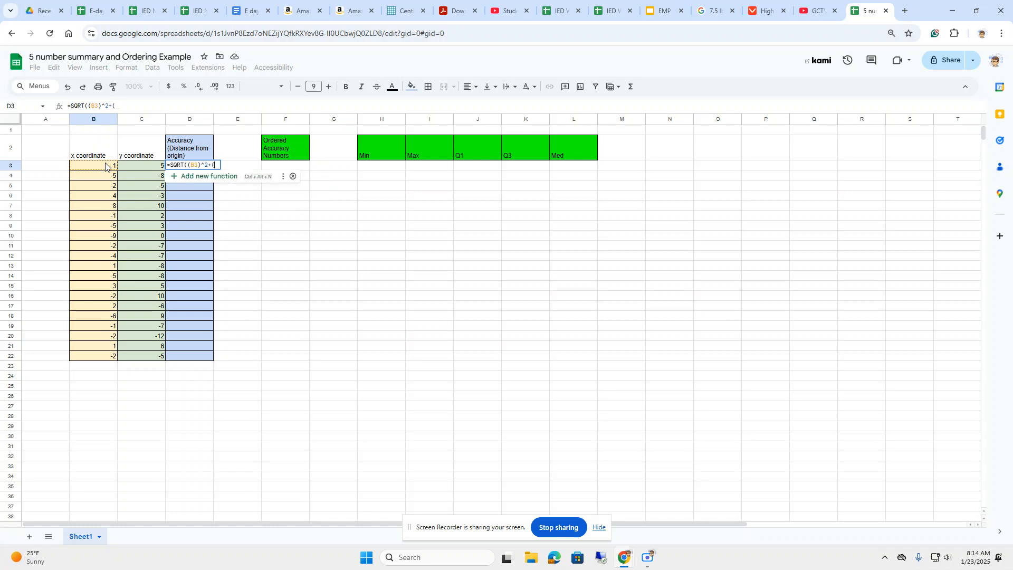
left_click(142, 167)
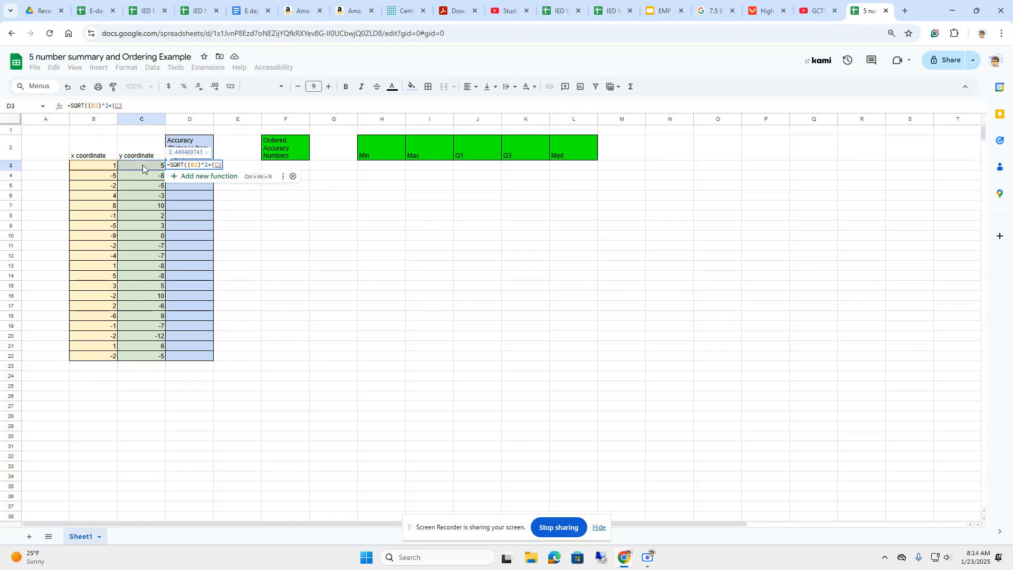
type(")^2")
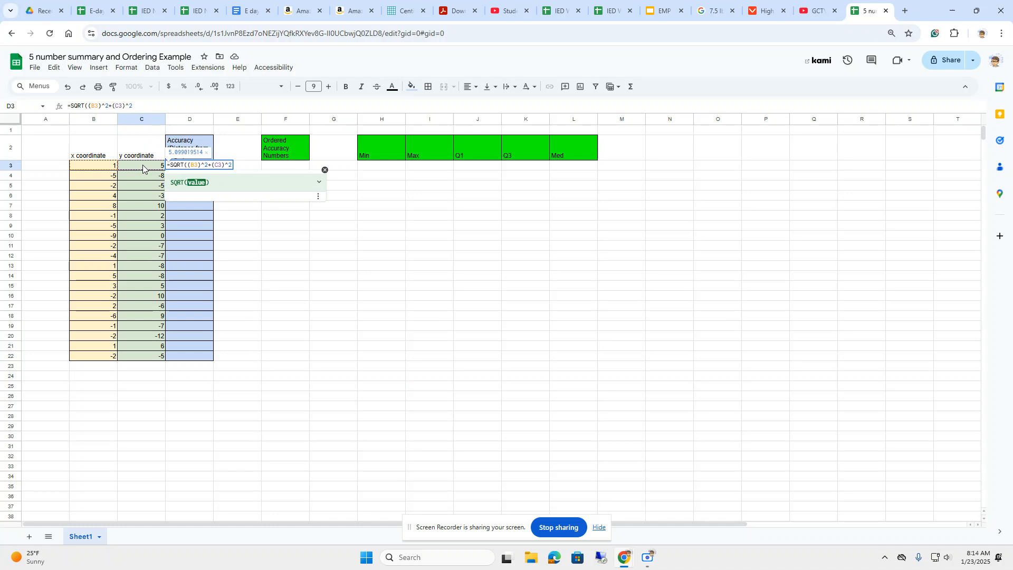
type(")")
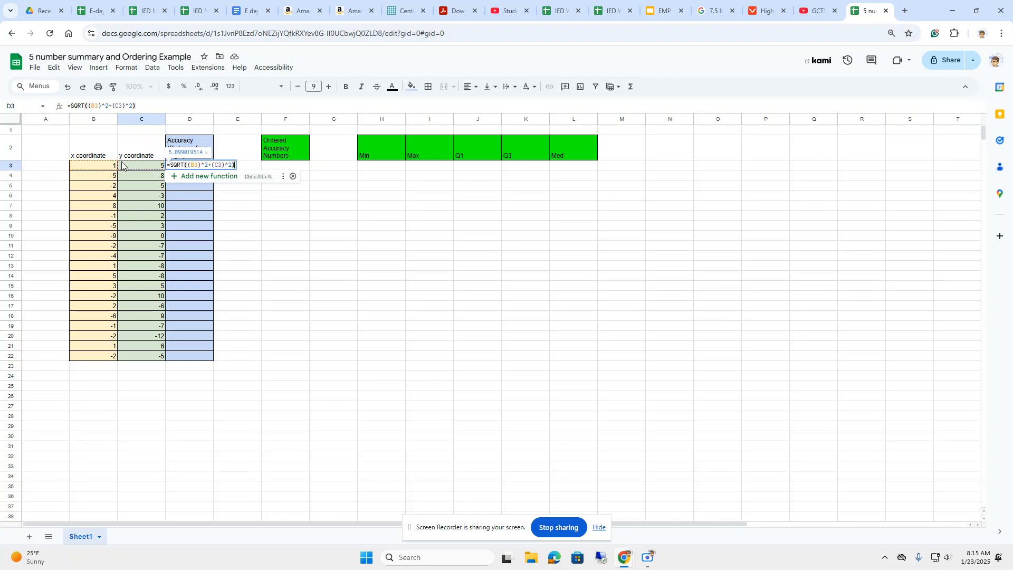
key("Return")
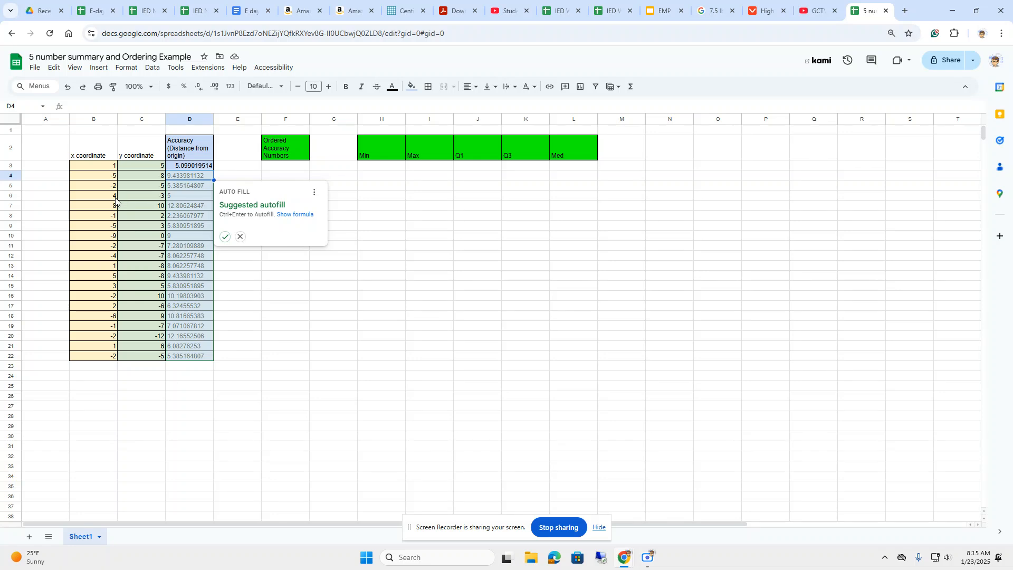
left_click(224, 236)
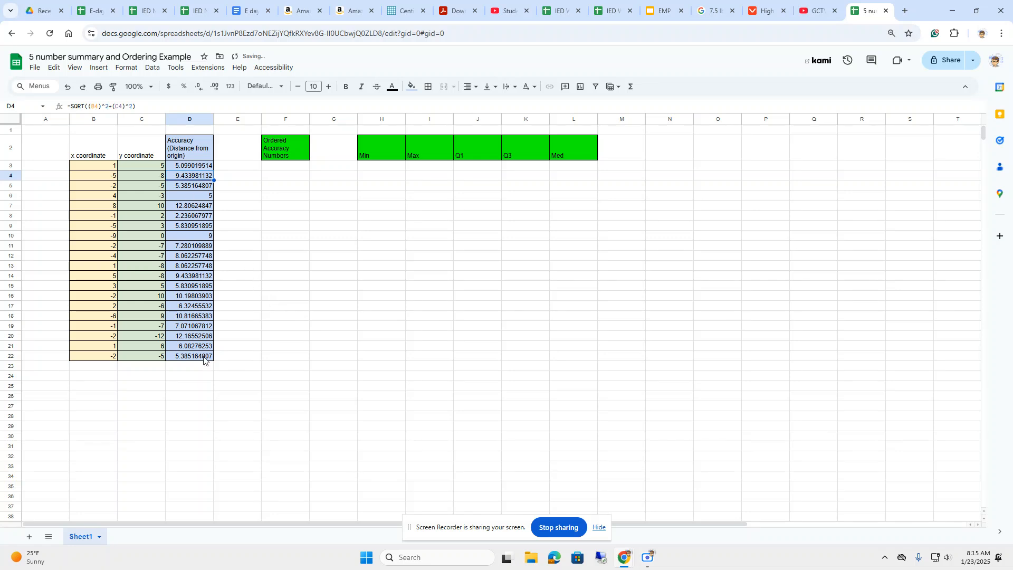
left_click(189, 167)
left_click_drag(189, 172, 185, 348)
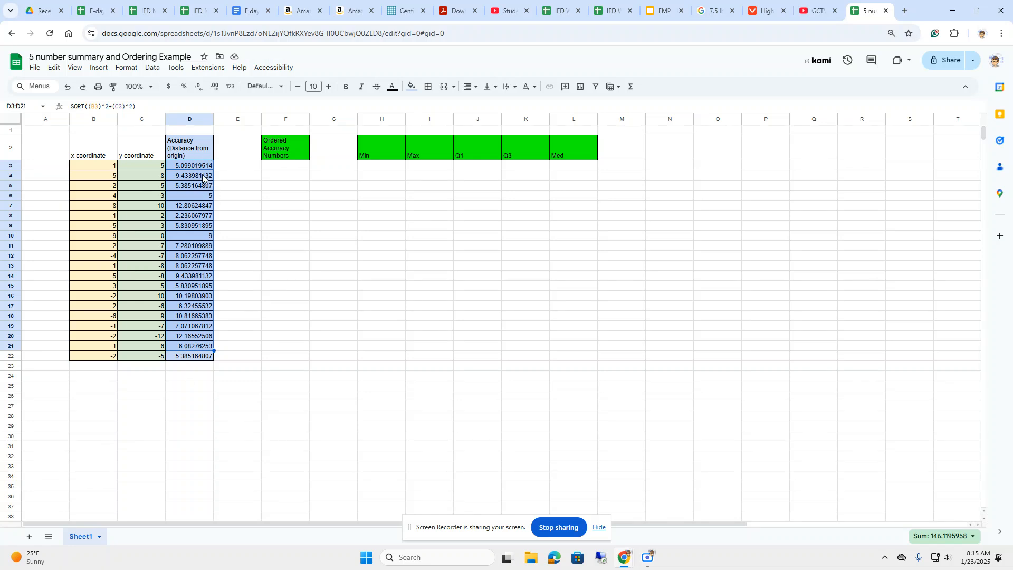
left_click(113, 358)
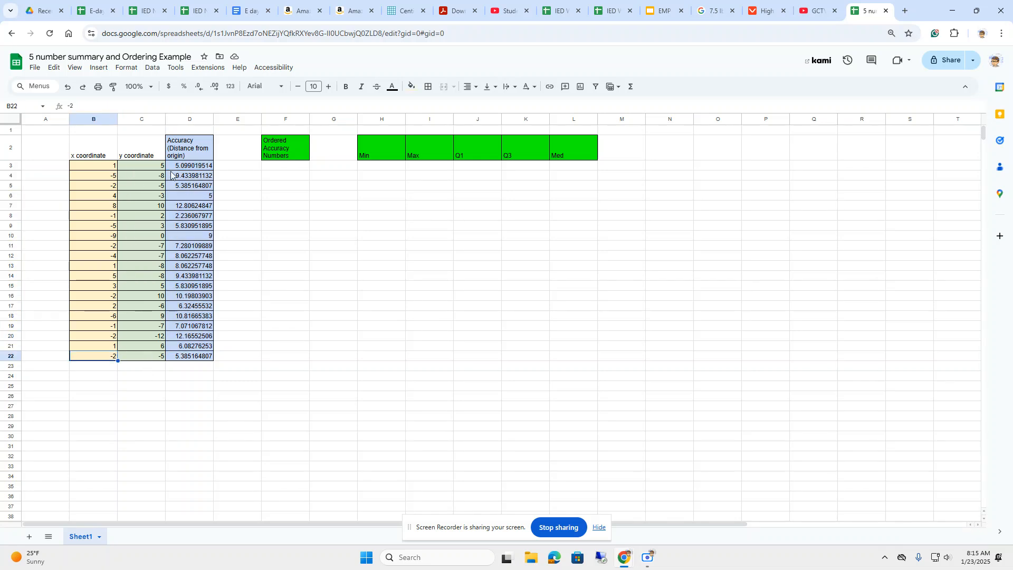
left_click_drag(109, 169, 146, 365)
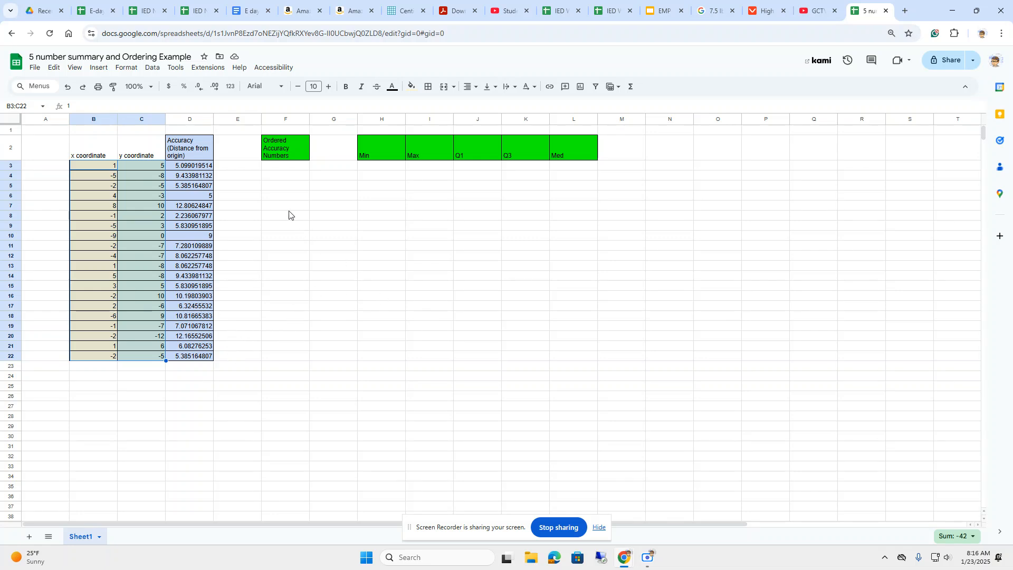
left_click(238, 198)
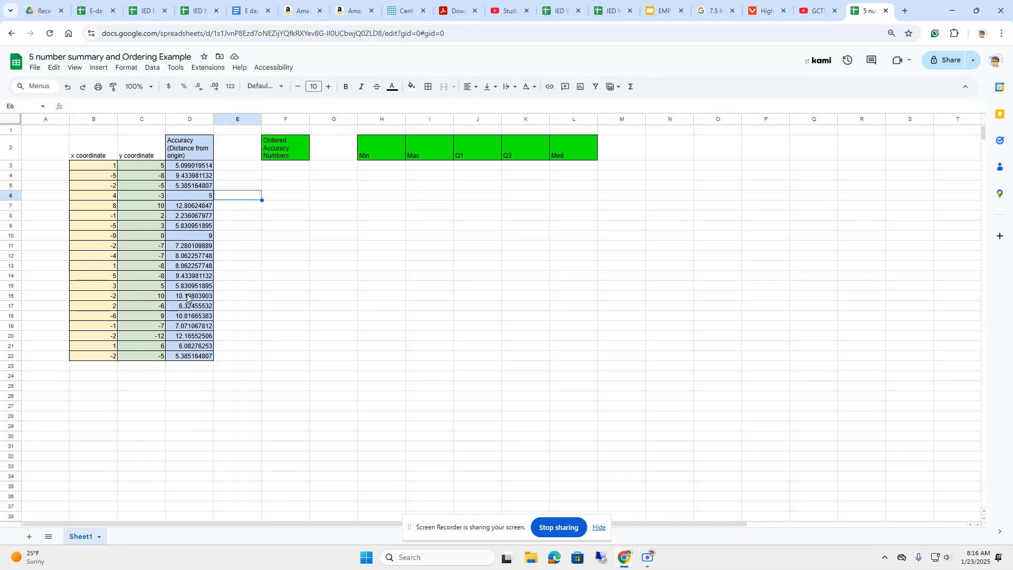
left_click(186, 218)
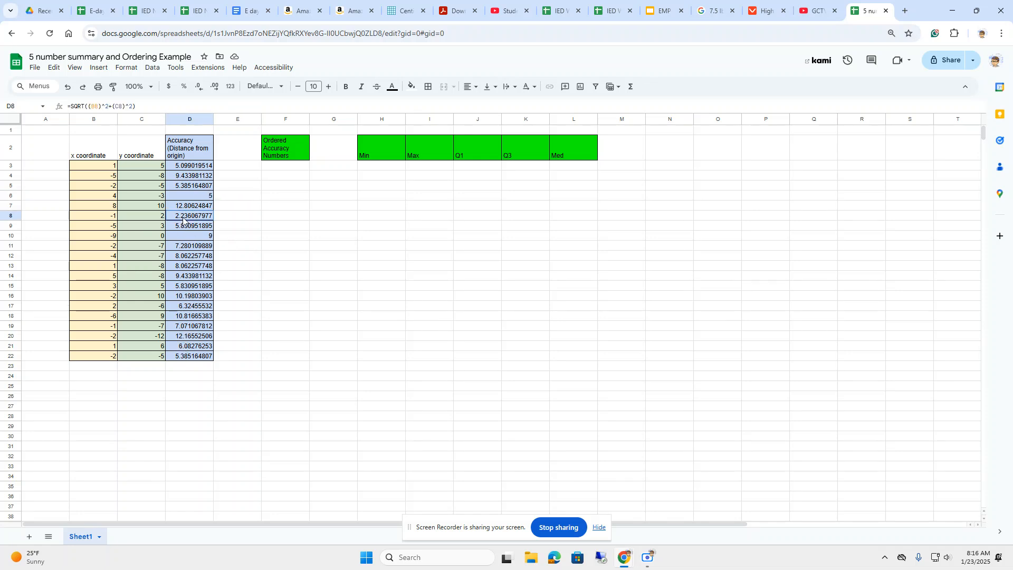
left_click(290, 167)
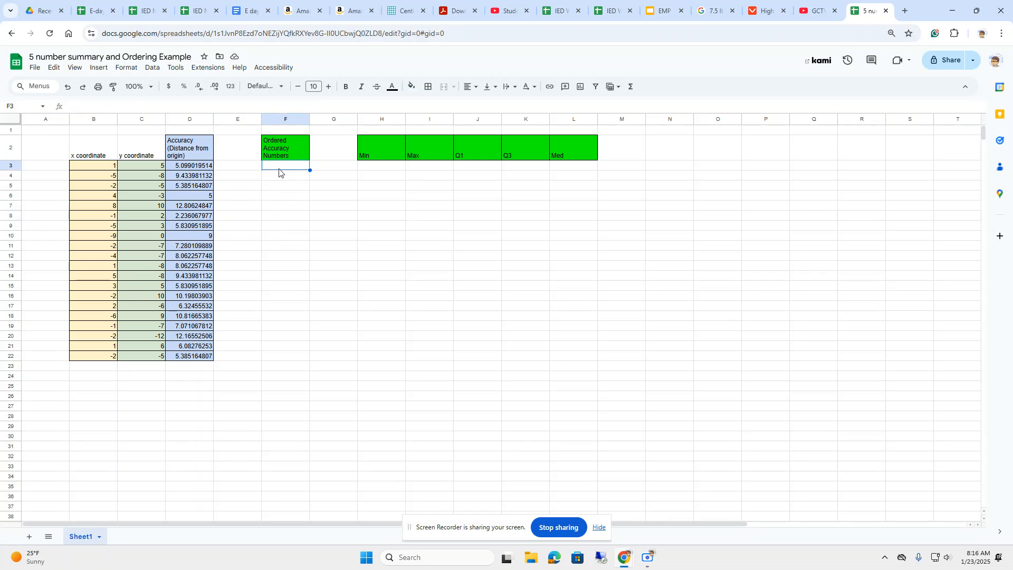
Copy the accuracy results in D3:D22 and paste them as values only under Ordered Accuracy Numbers, starting at F3.
left_click(191, 168)
left_click_drag(191, 169, 199, 357)
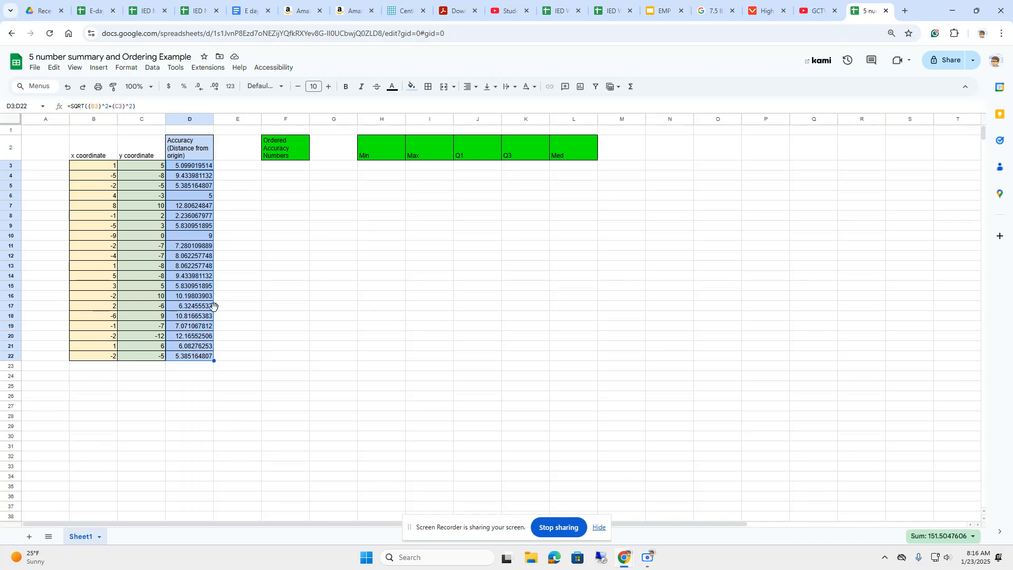
right_click(201, 326)
left_click(228, 251)
left_click(273, 167)
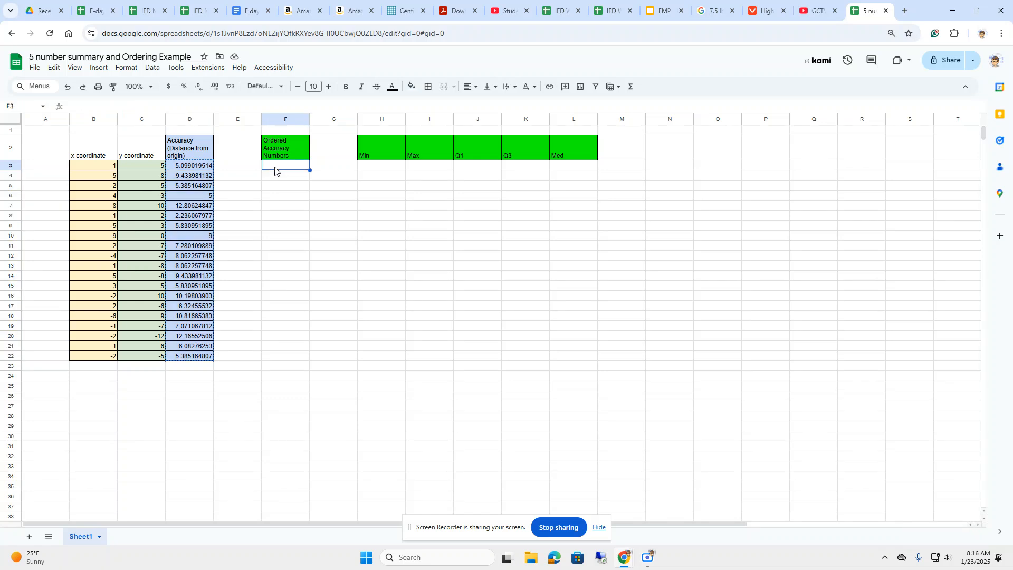
right_click(274, 171)
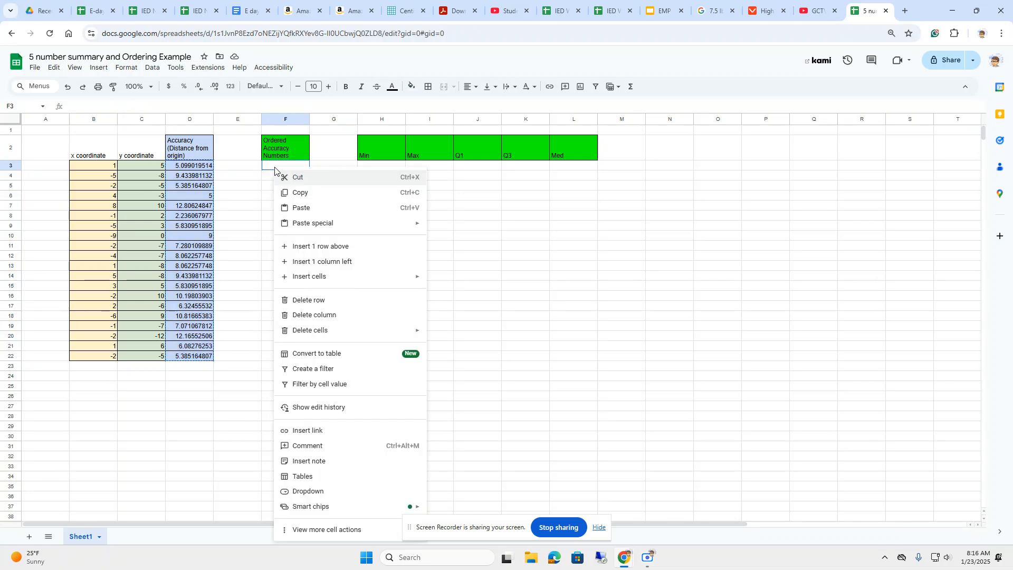
mouse_move(321, 226)
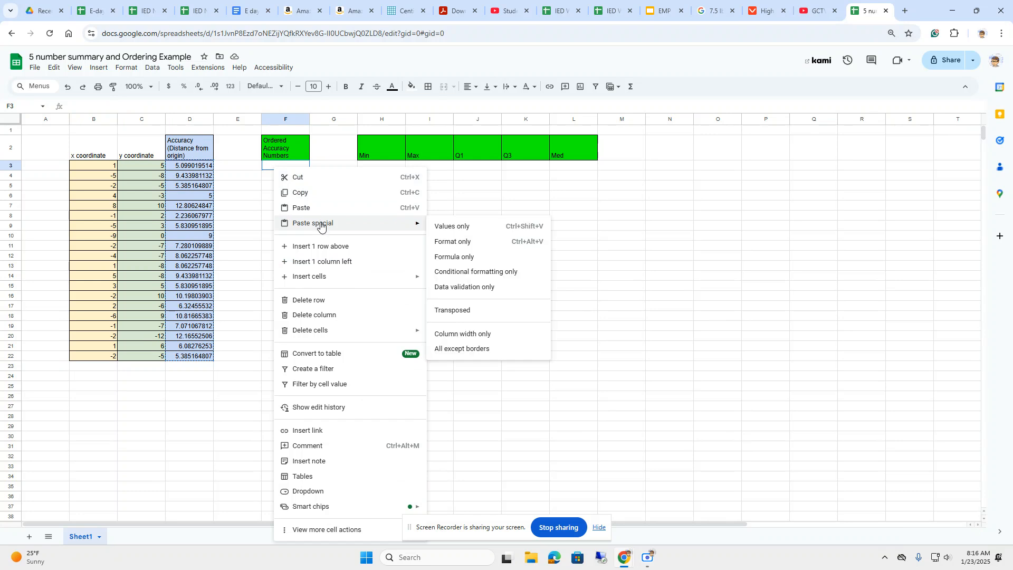
left_click(448, 227)
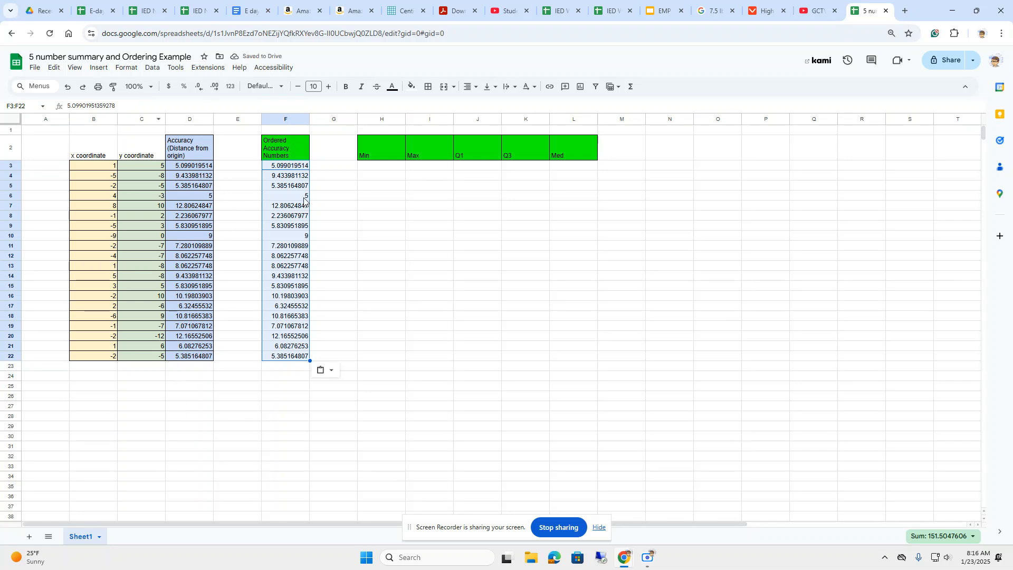
left_click(328, 270)
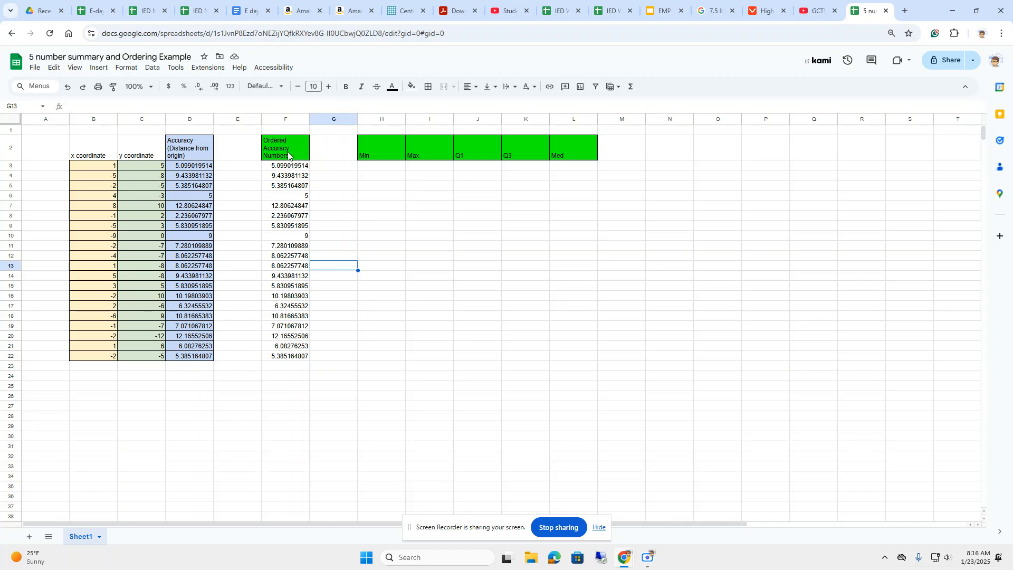
left_click_drag(288, 165, 293, 358)
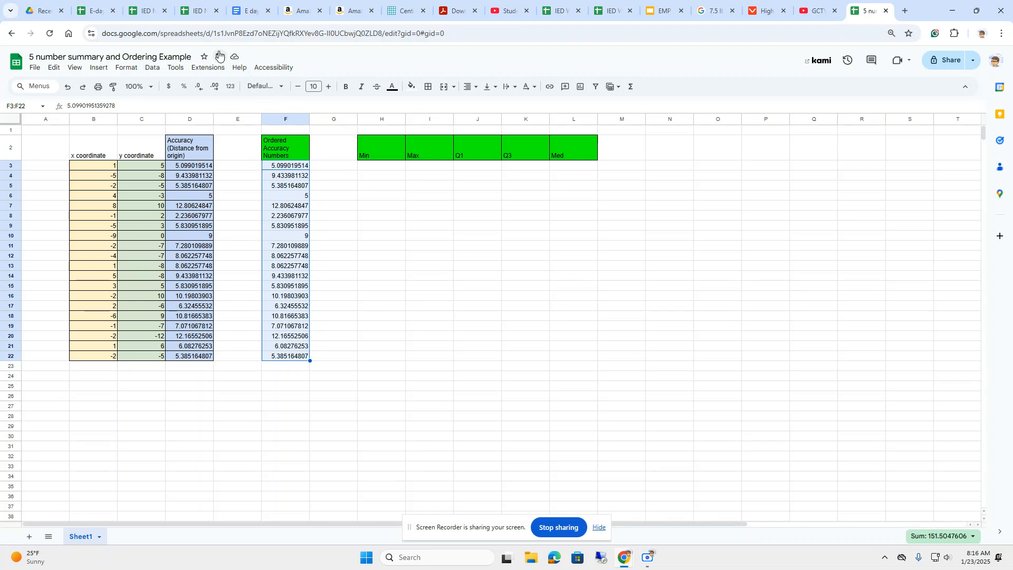
left_click(153, 68)
mouse_move(180, 106)
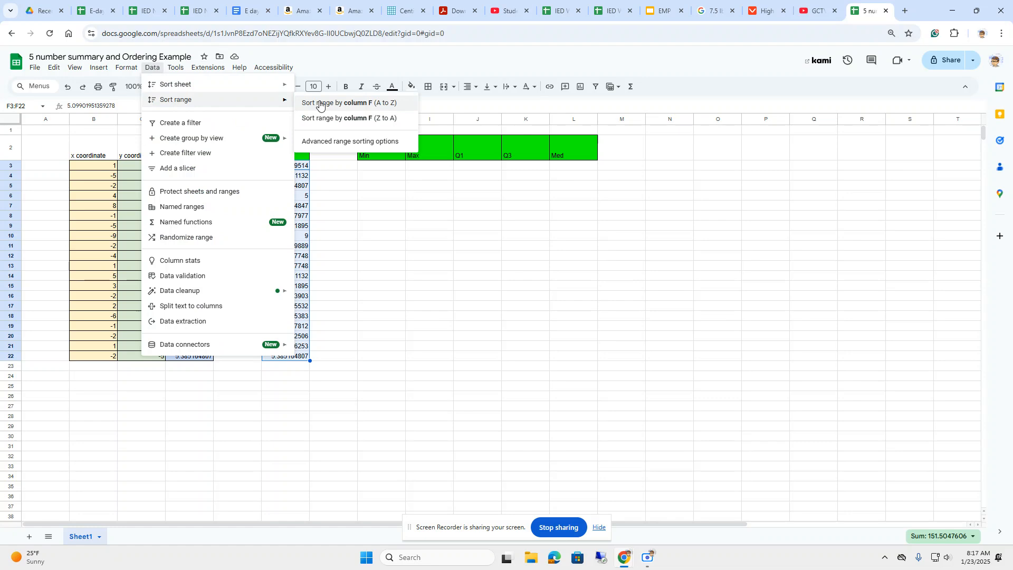
left_click(348, 237)
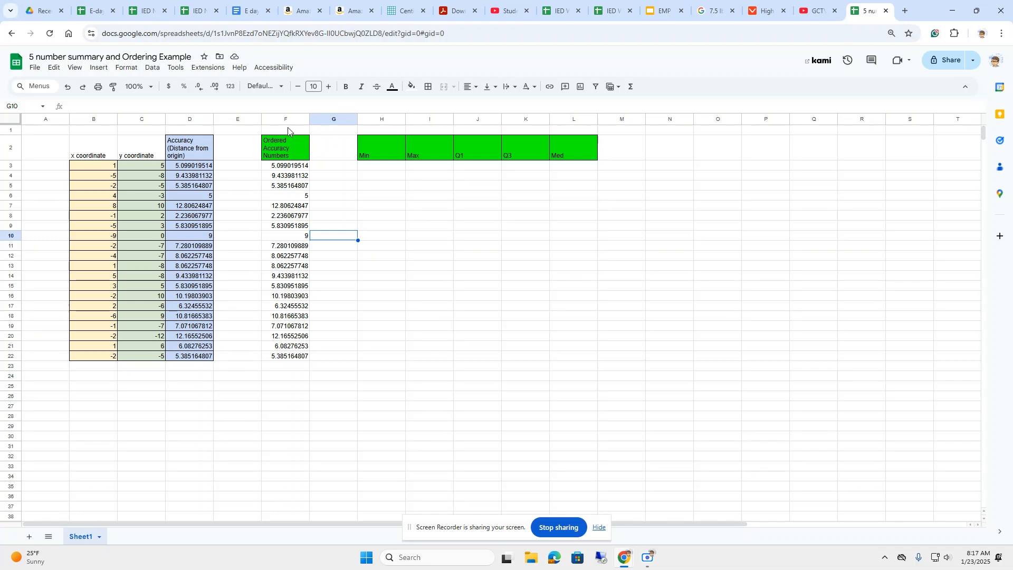
Sort the pasted accuracy values in F3:F22 in ascending order (A to Z) by column F.
left_click_drag(290, 167, 289, 355)
left_click(153, 67)
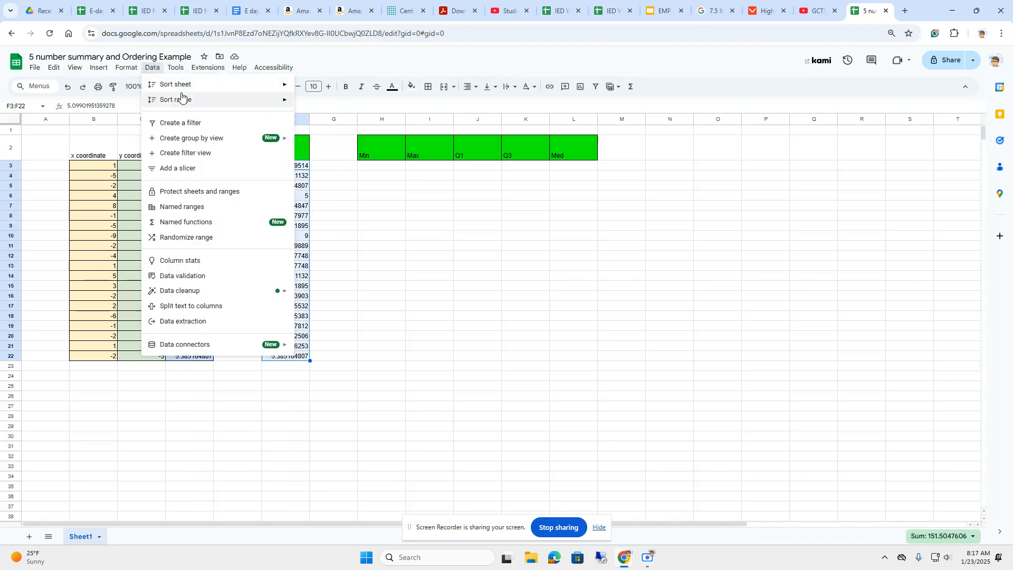
mouse_move(190, 101)
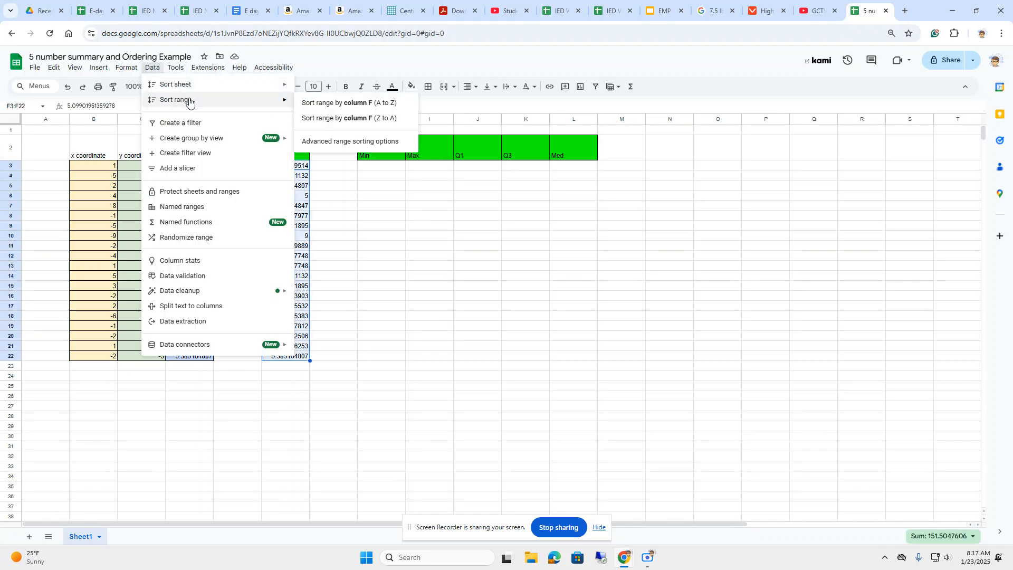
left_click(358, 104)
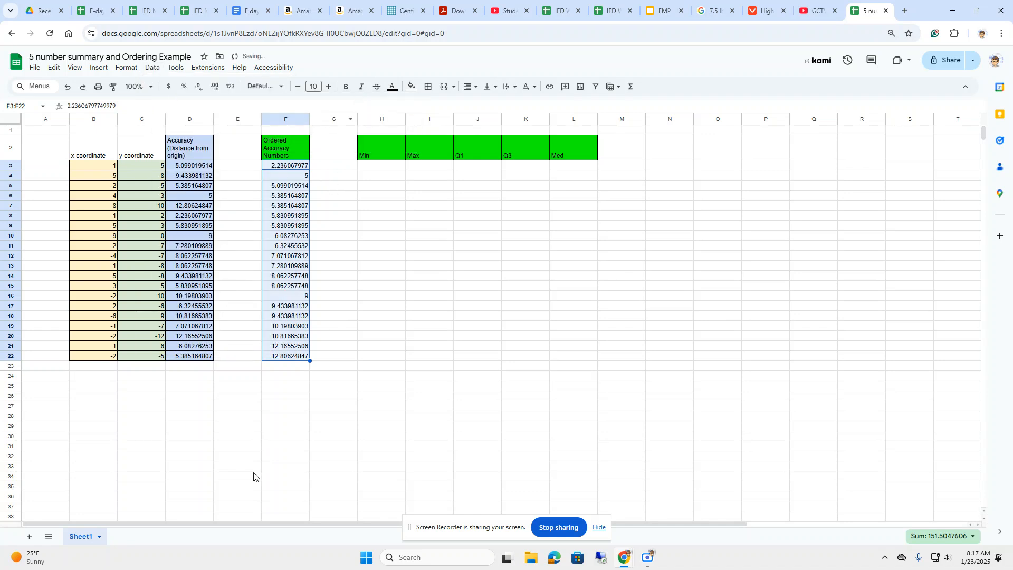
left_click(331, 399)
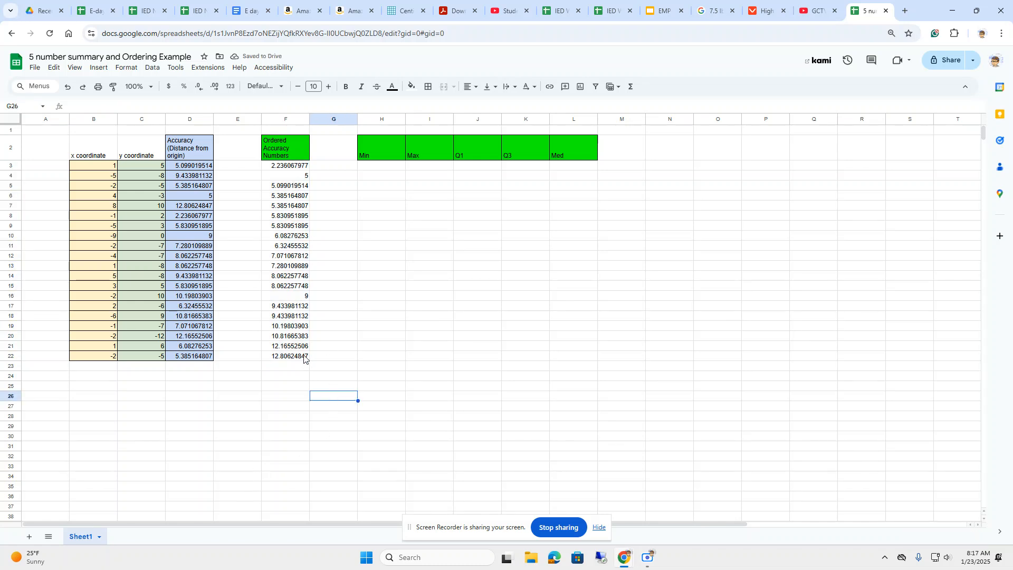
left_click(377, 167)
left_click(436, 171)
left_click(518, 170)
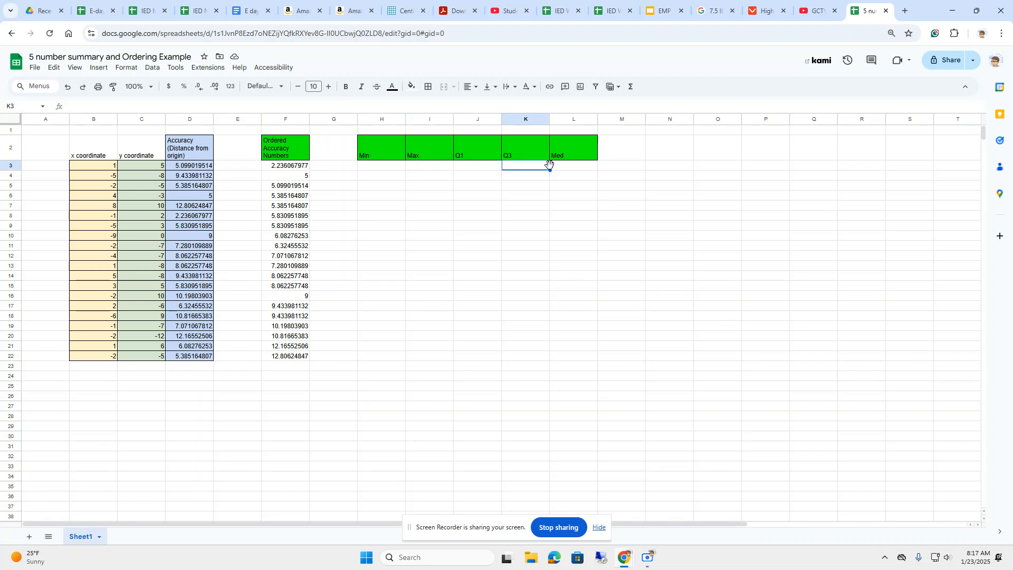
left_click(557, 170)
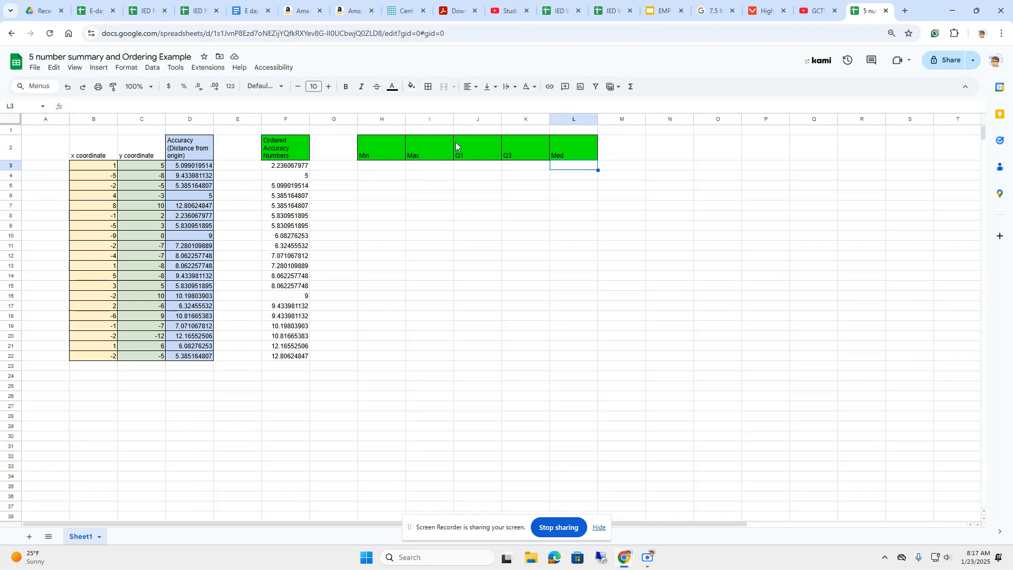
left_click(385, 171)
left_click(411, 170)
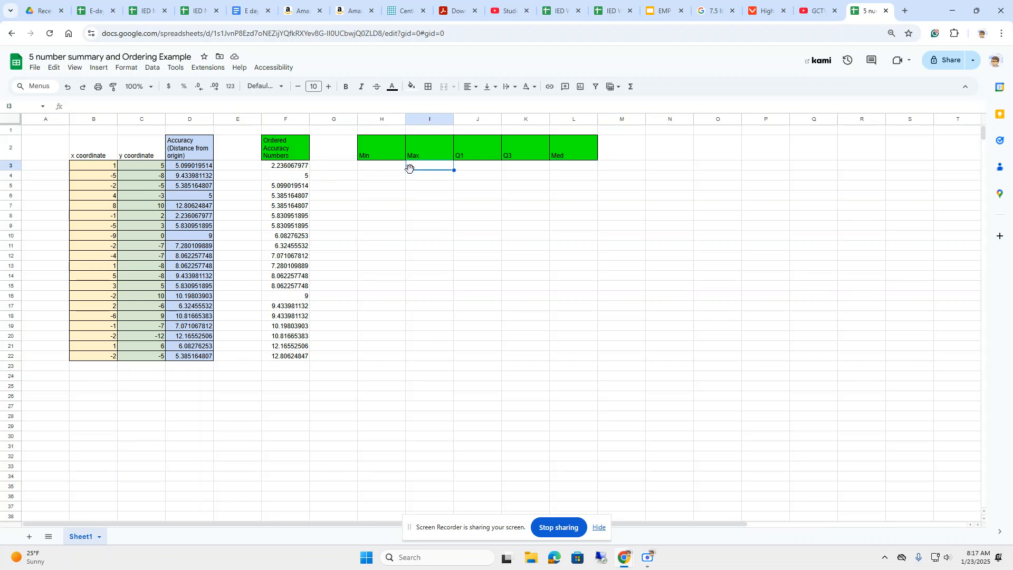
left_click(289, 170)
left_click(291, 349)
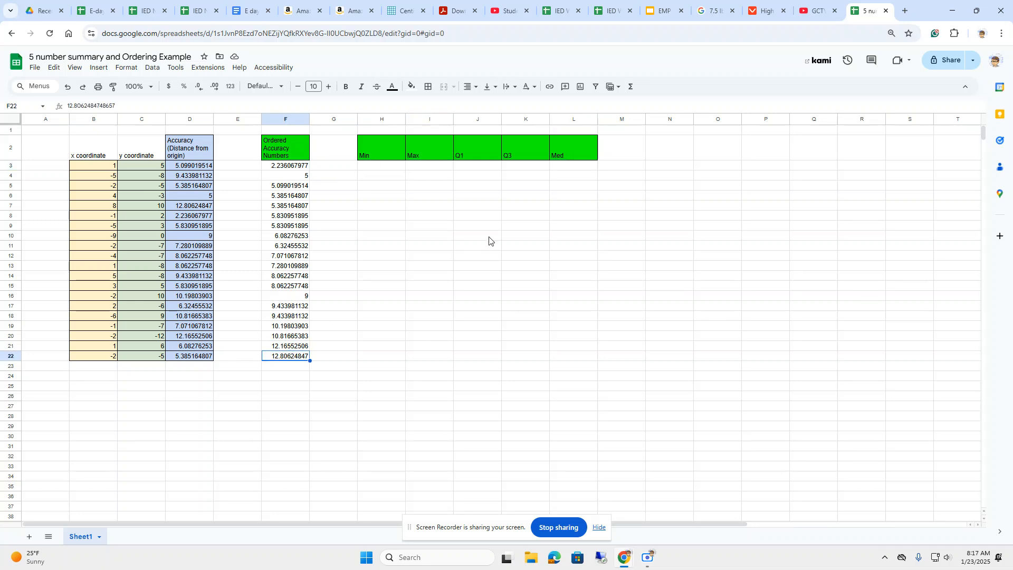
left_click(573, 167)
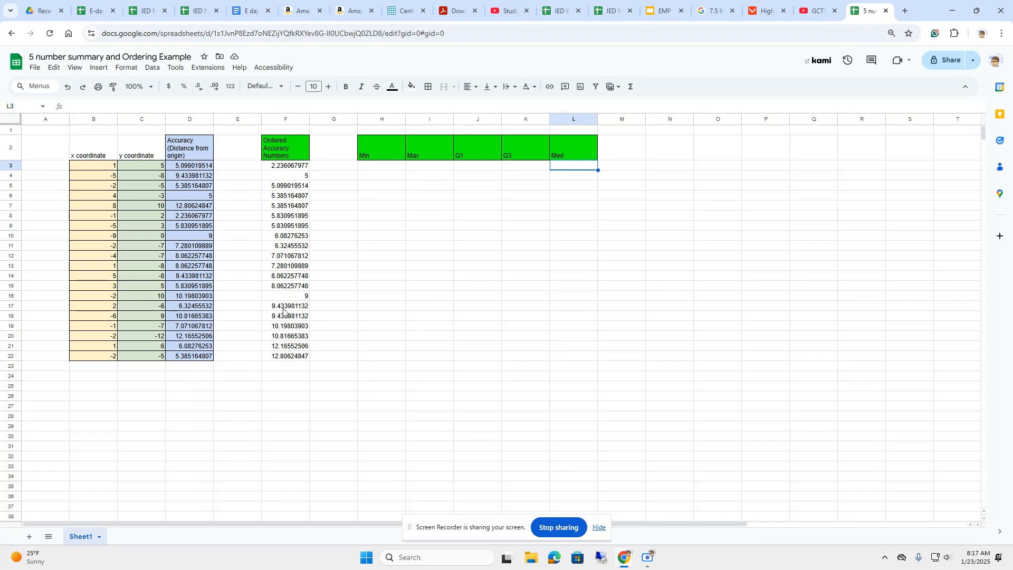
Calculate the minimum of the ordered accuracy numbers in H3 with the MIN function over F3:F22.
left_click(372, 169)
type("=min")
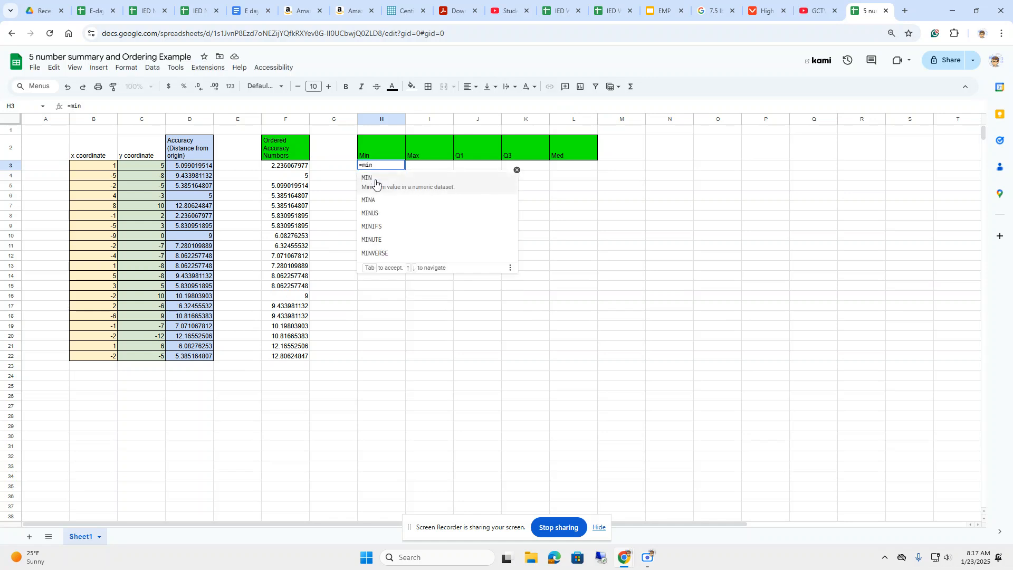
left_click(373, 182)
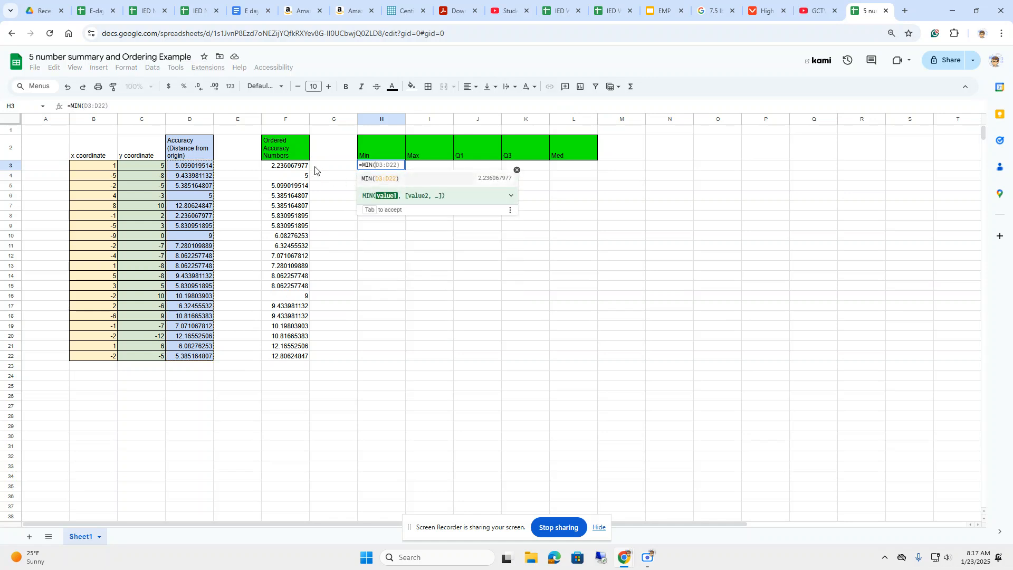
left_click_drag(306, 168, 294, 356)
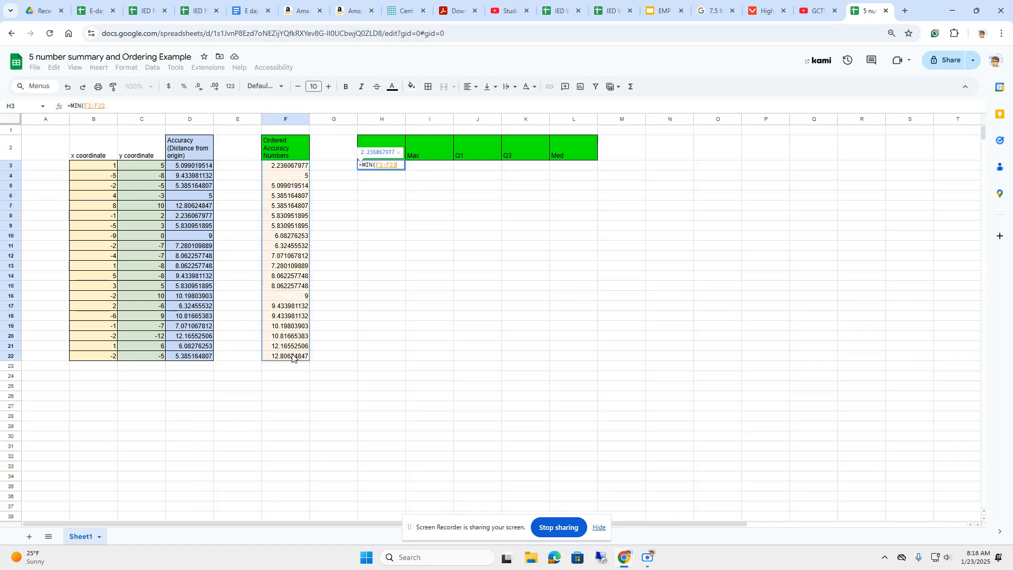
key("Return")
Calculate the maximum of the ordered accuracy numbers in I3 with the MAX function over F3:F22.
left_click(422, 167)
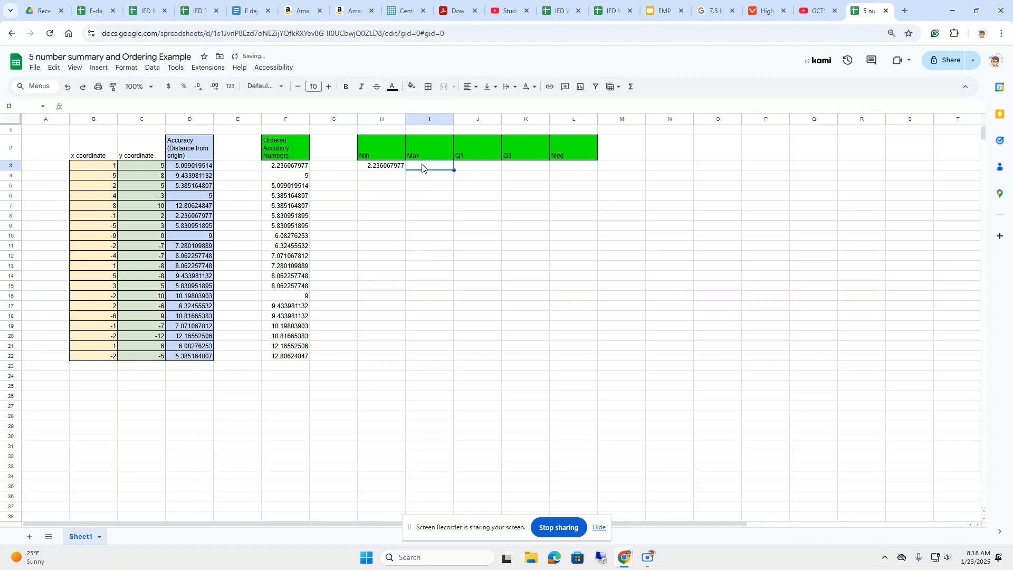
type("=max")
key("Tab")
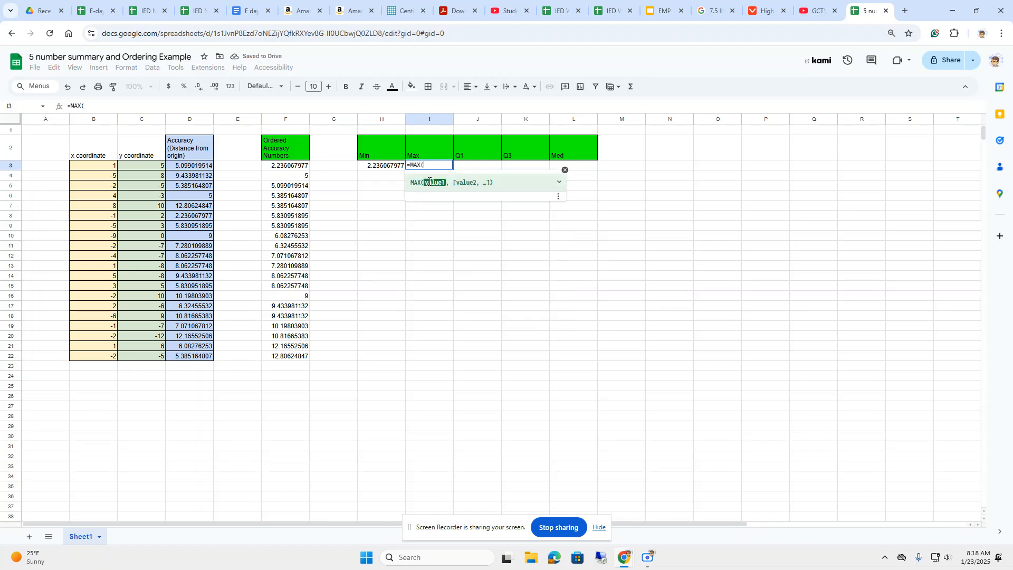
left_click_drag(286, 165, 302, 358)
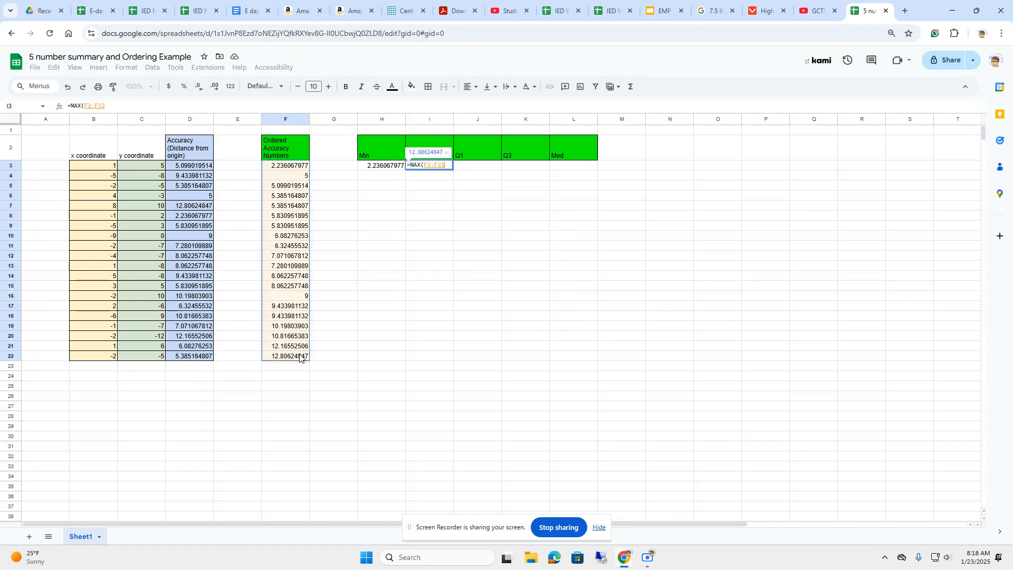
key("Return")
Calculate the median in L3 with the MEDIAN function over the ordered accuracy numbers F3:F22.
left_click(481, 170)
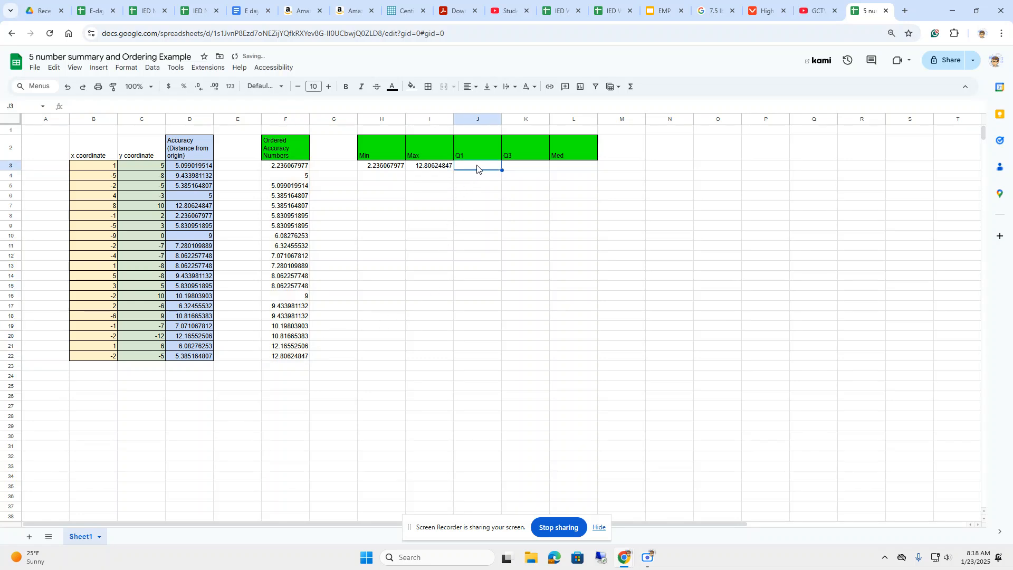
left_click(561, 170)
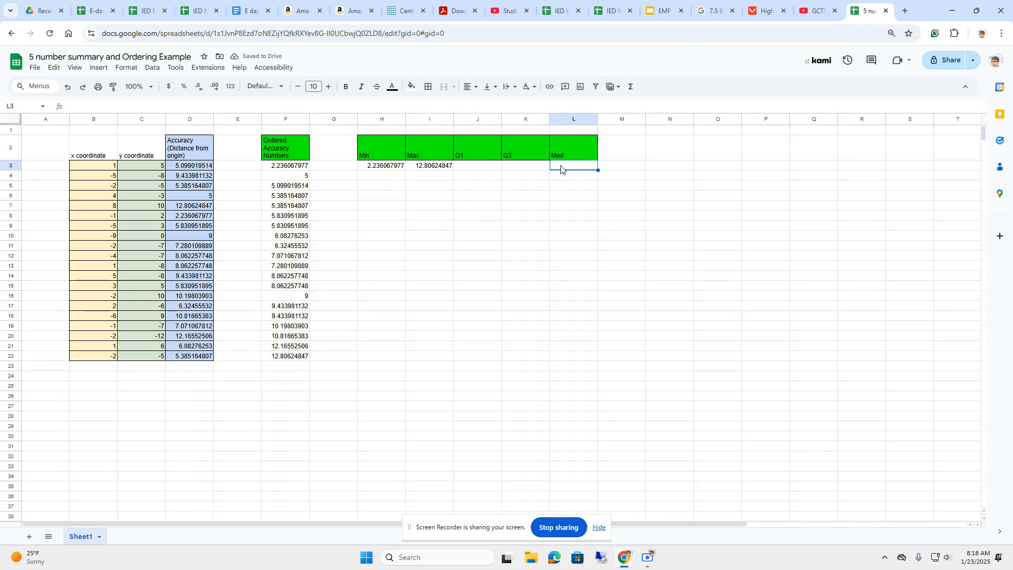
type("=me")
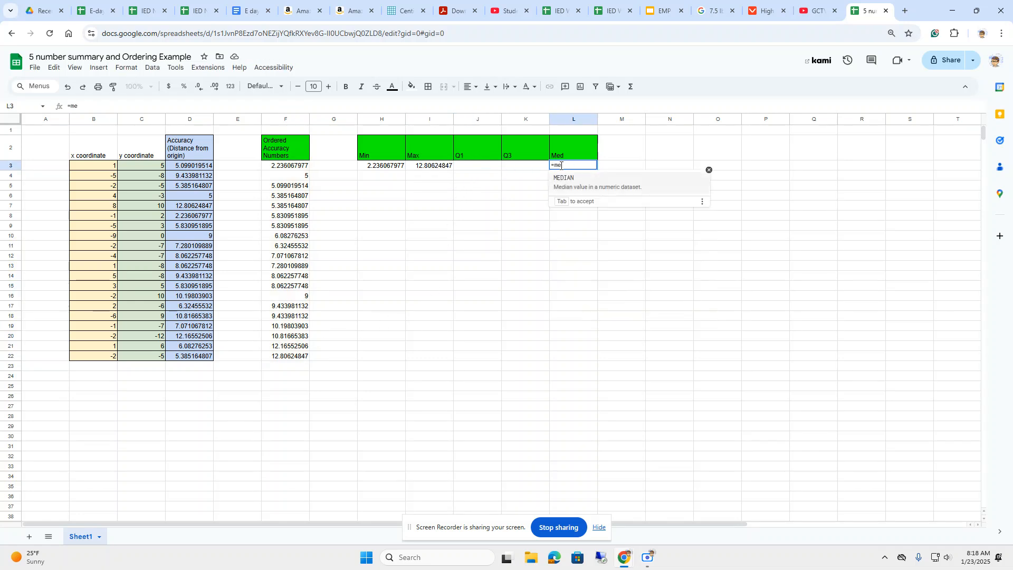
type("dia")
key("Tab")
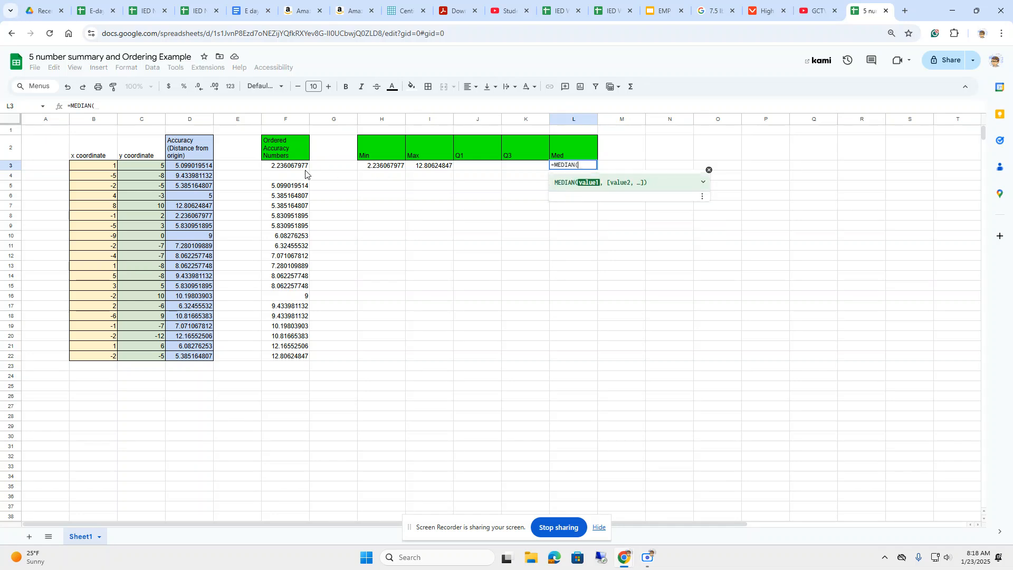
left_click_drag(296, 167, 295, 361)
key("Return")
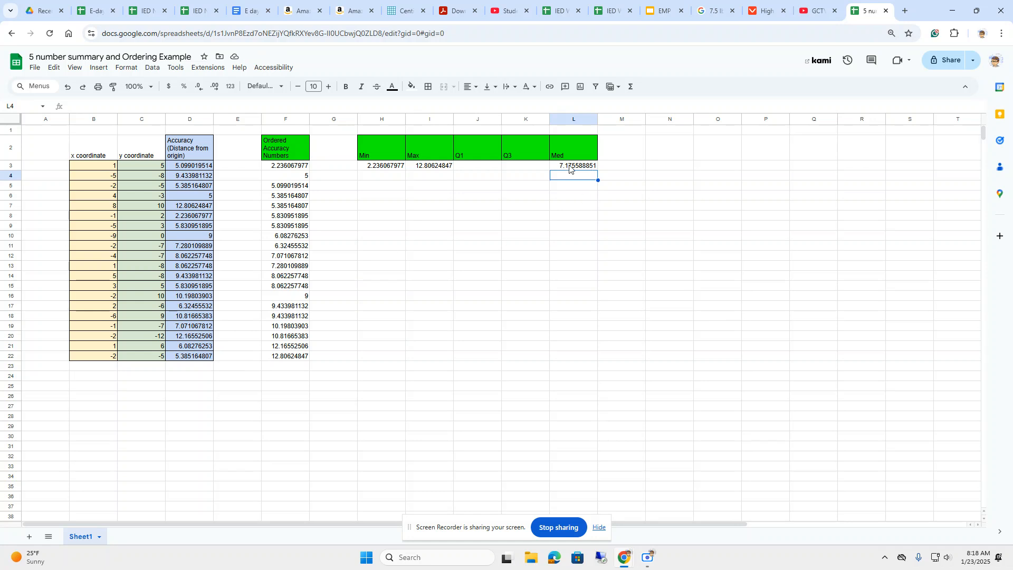
Calculate the first quartile in J3 under Q1 with the formula =QUARTILE(F3:F22,1).
left_click(480, 168)
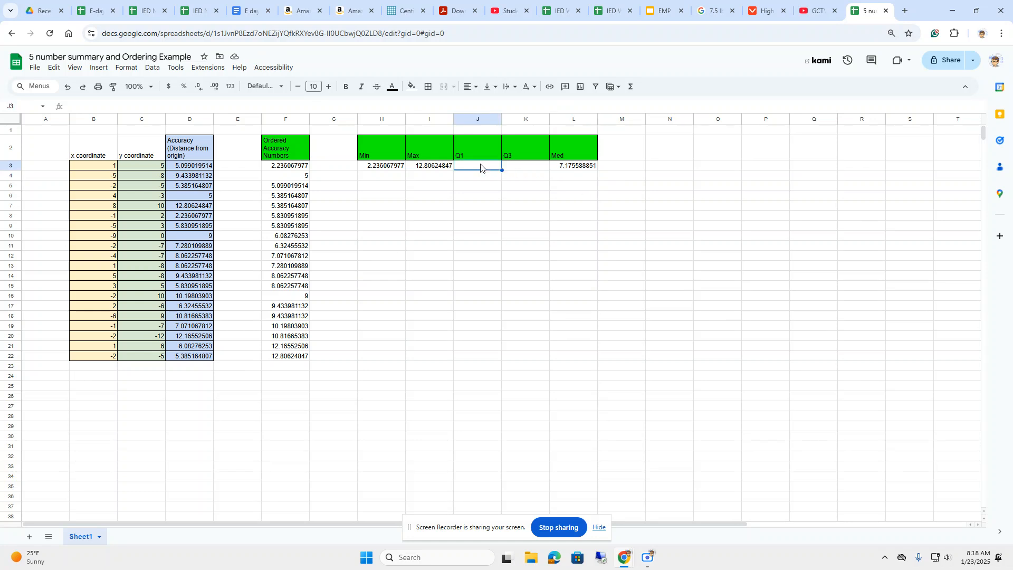
type("=qu")
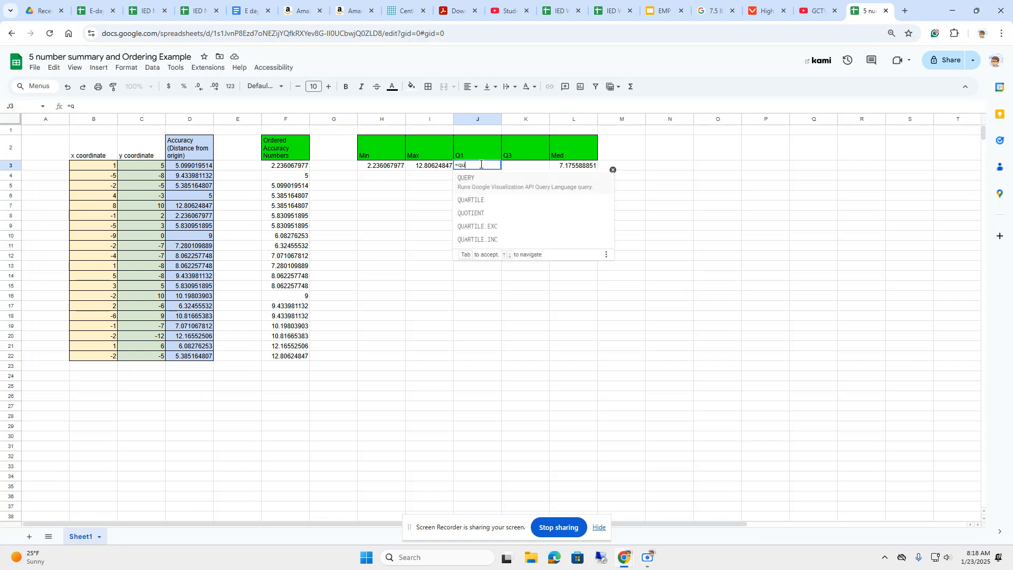
type("ar")
left_click(476, 182)
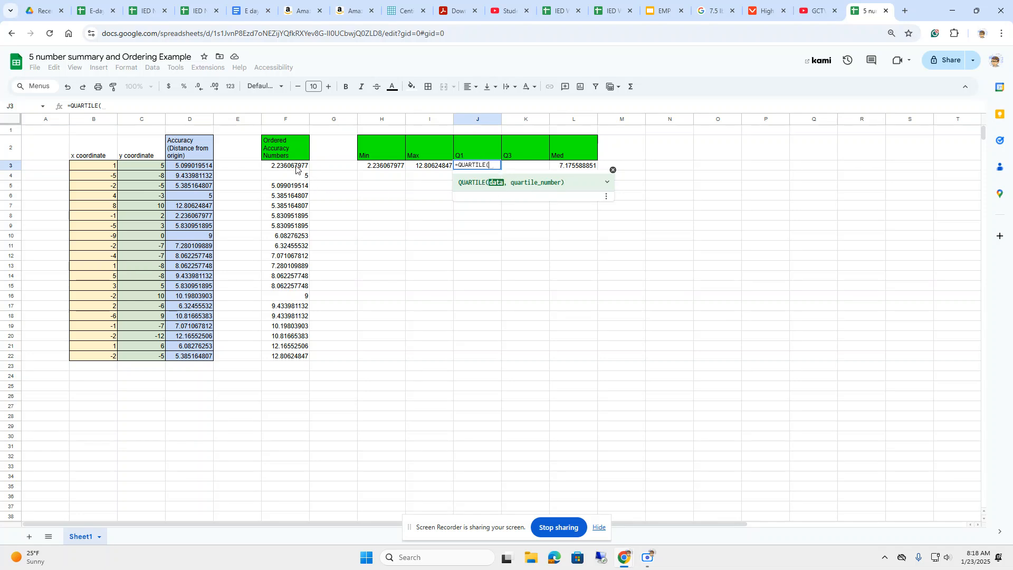
left_click_drag(295, 166, 293, 358)
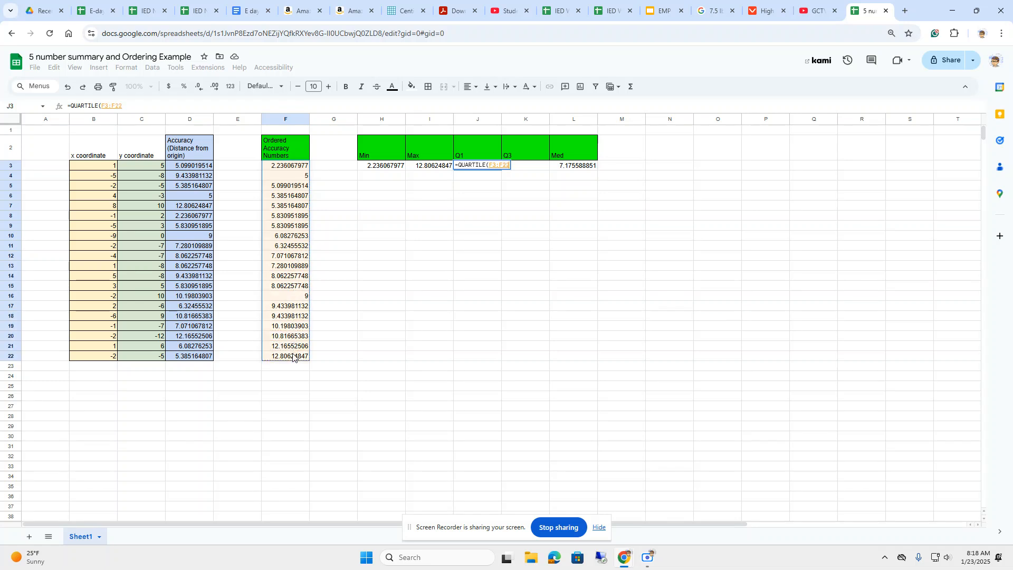
type(",")
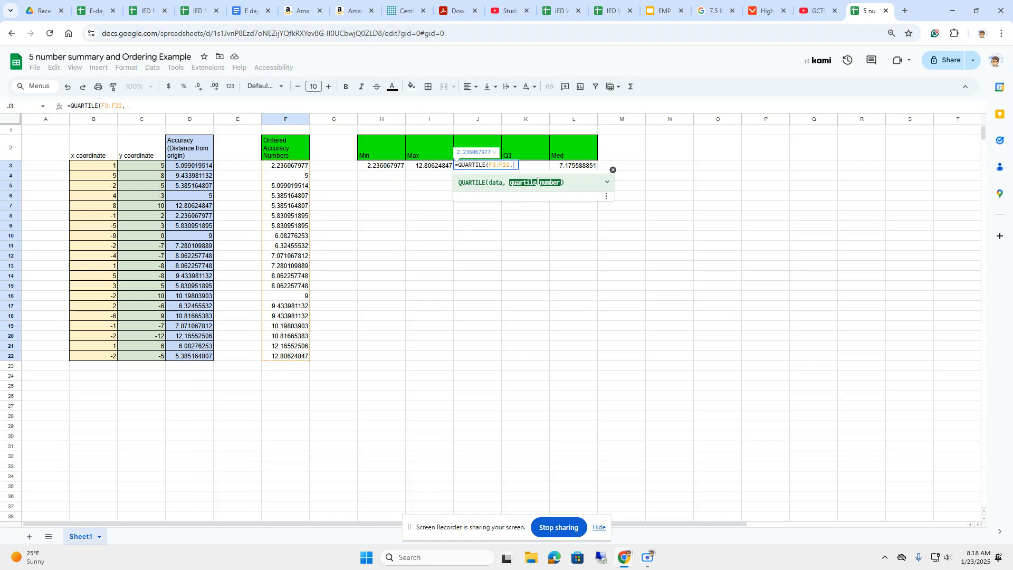
type("1")
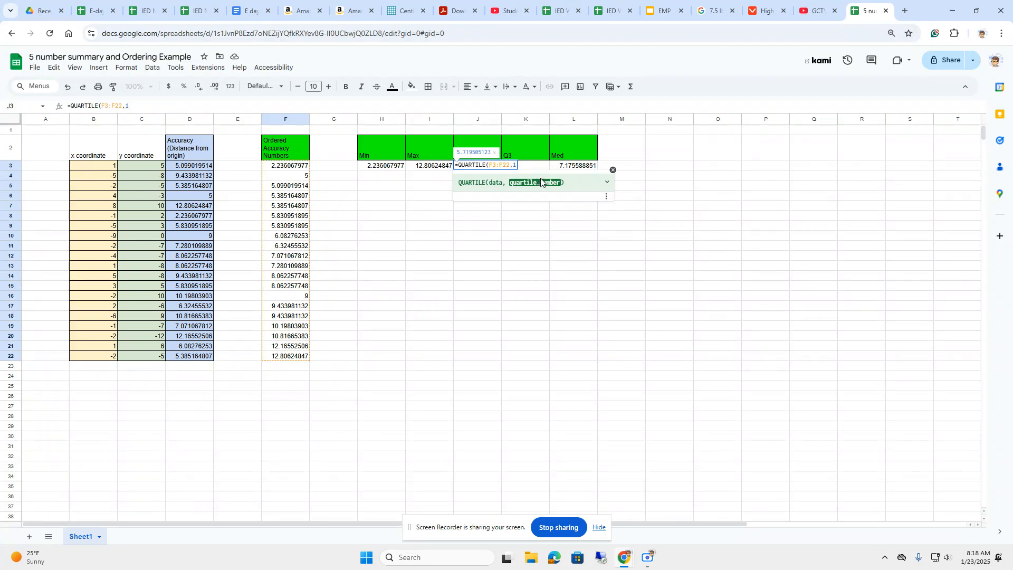
type(")")
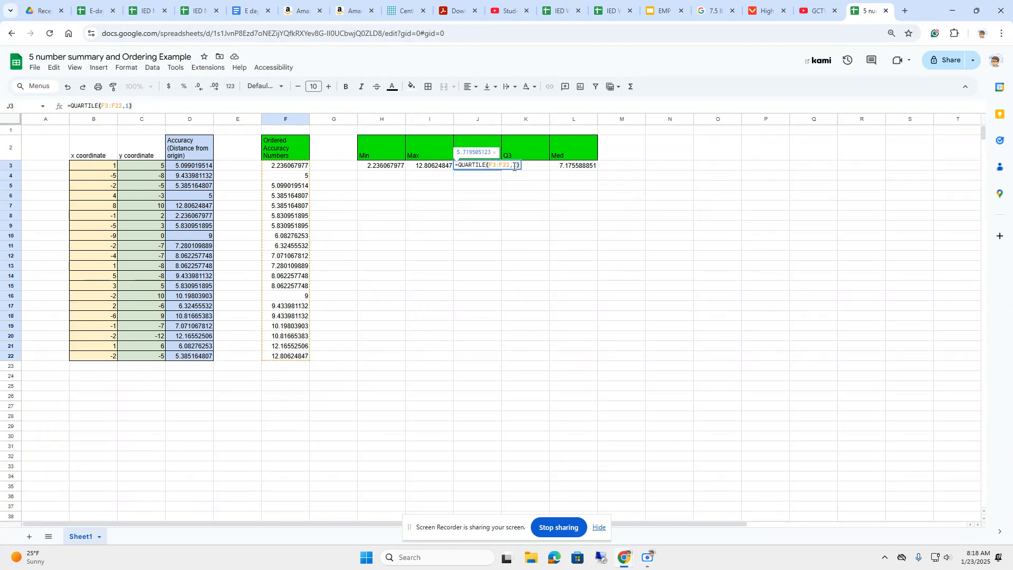
key("Return")
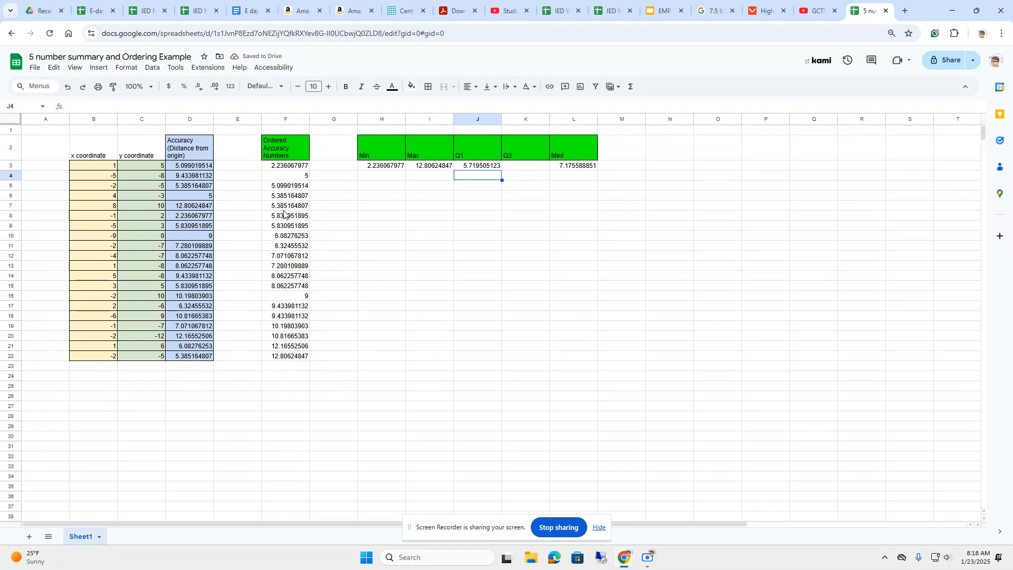
Calculate the third quartile in K3 under Q3 with the formula =QUARTILE(F3:F22,3).
left_click(534, 170)
type("=quar")
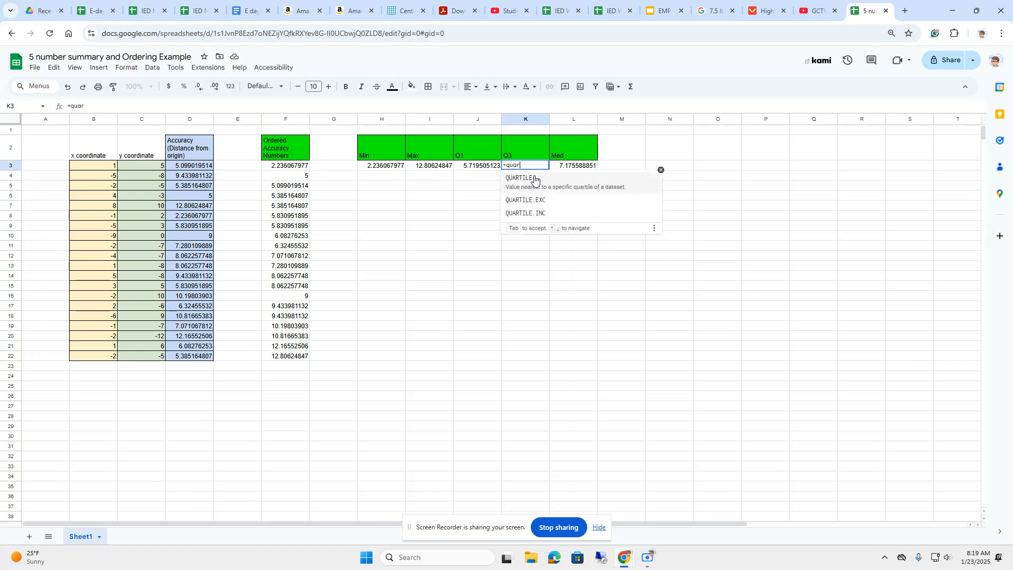
left_click(534, 179)
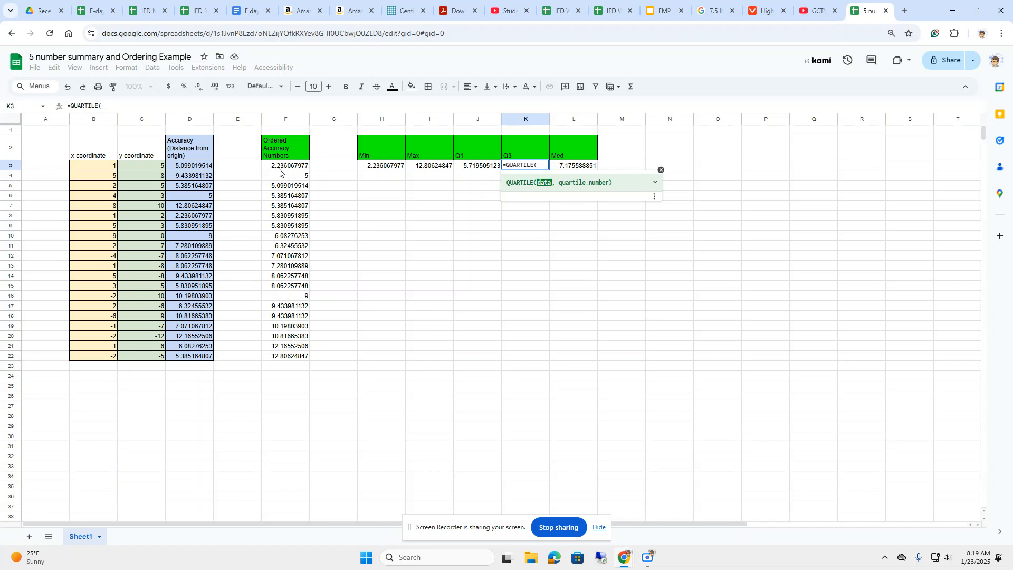
left_click_drag(279, 170, 287, 356)
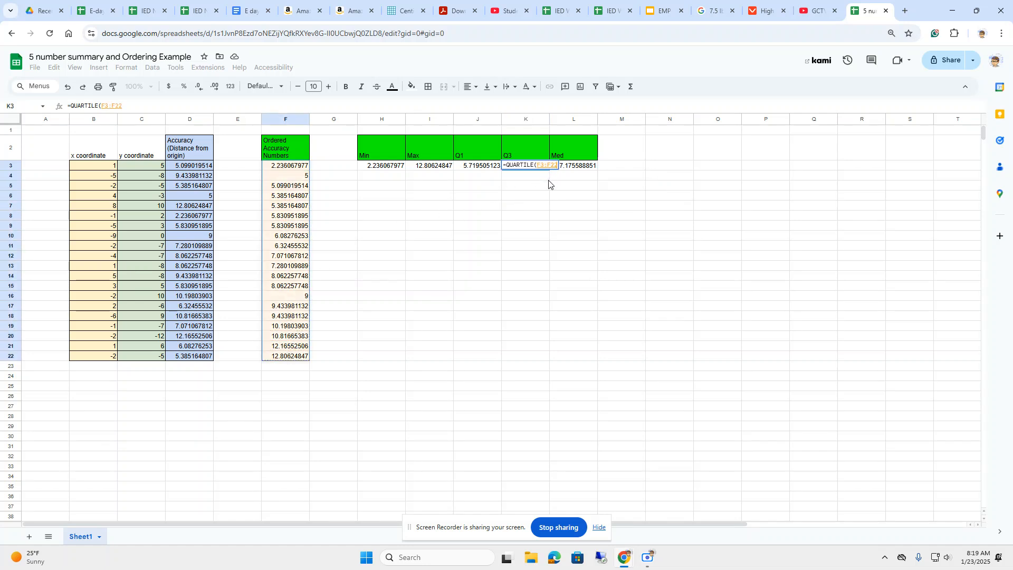
type(",3")
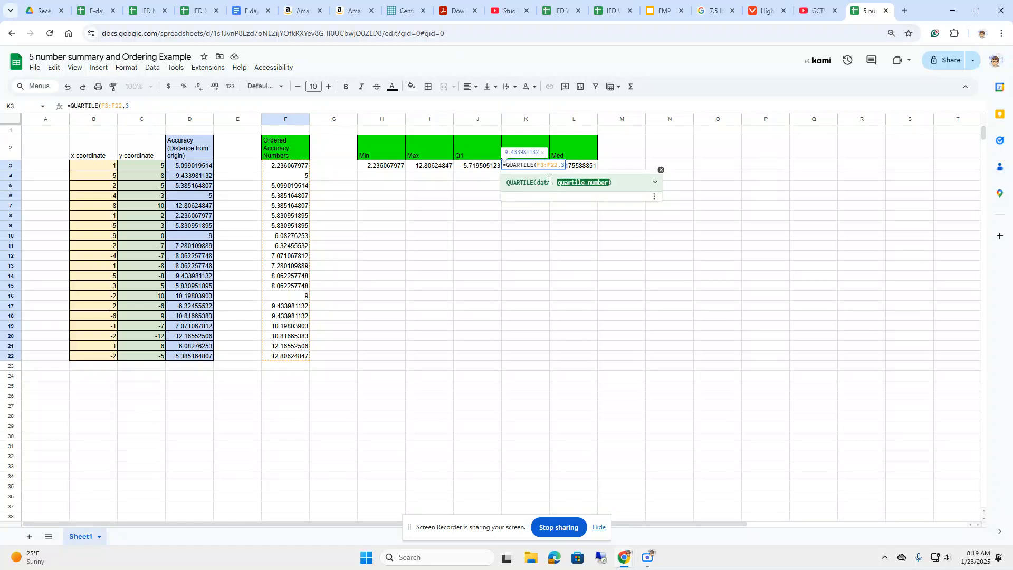
type(")")
key("Return")
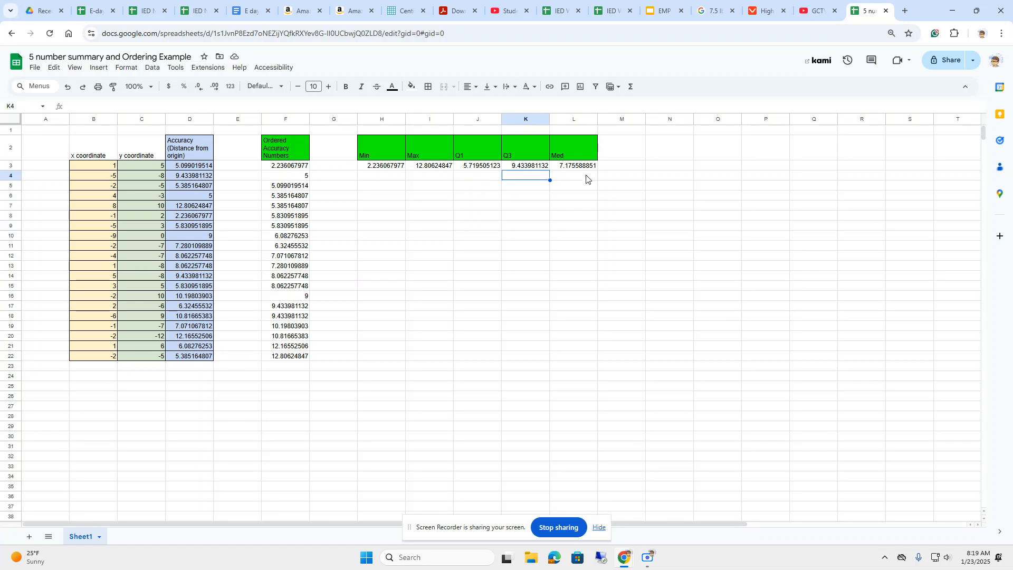
Select the five-number summary results in H3:L3, from Min through Med.
left_click(556, 198)
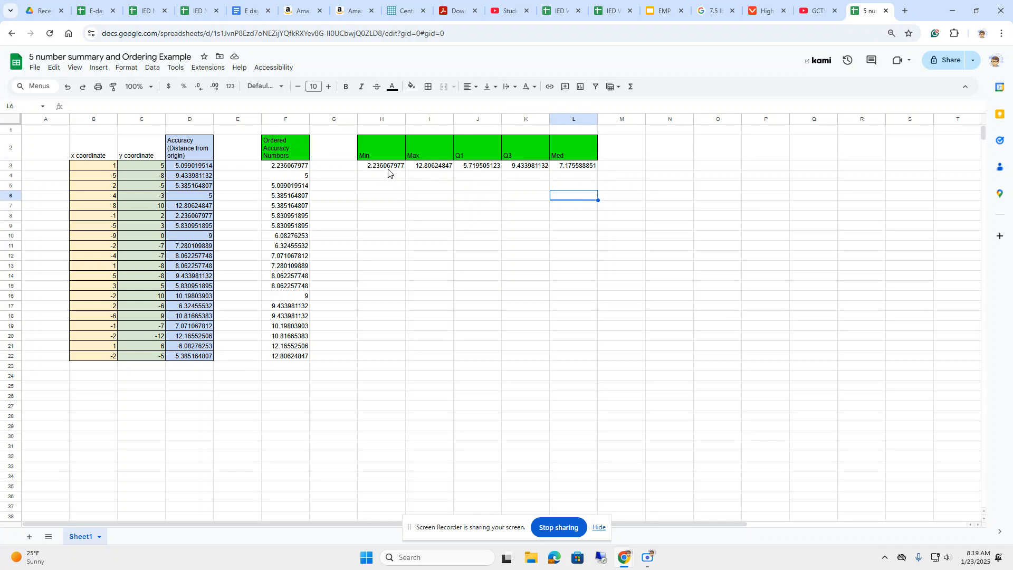
left_click_drag(389, 167, 572, 167)
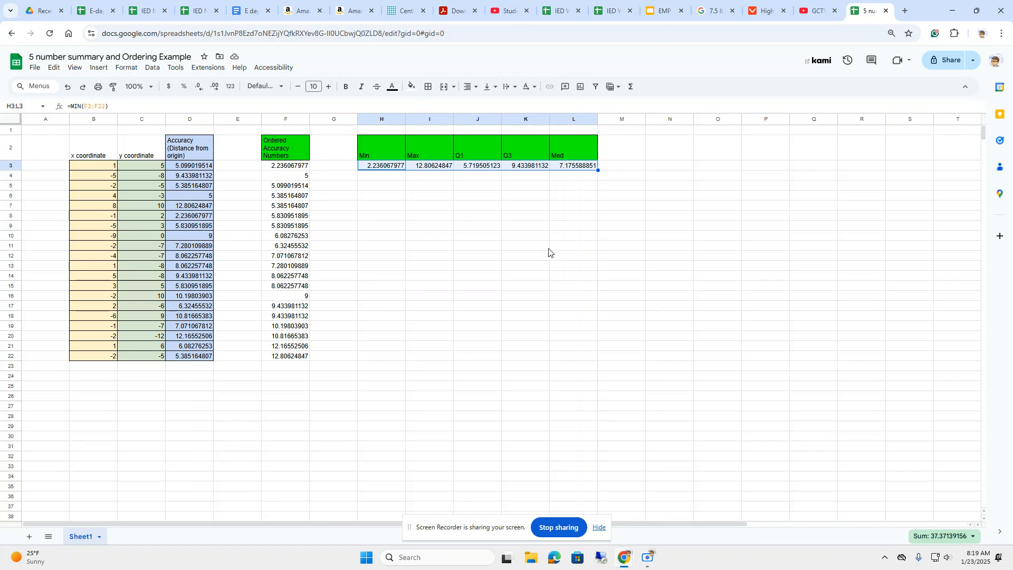